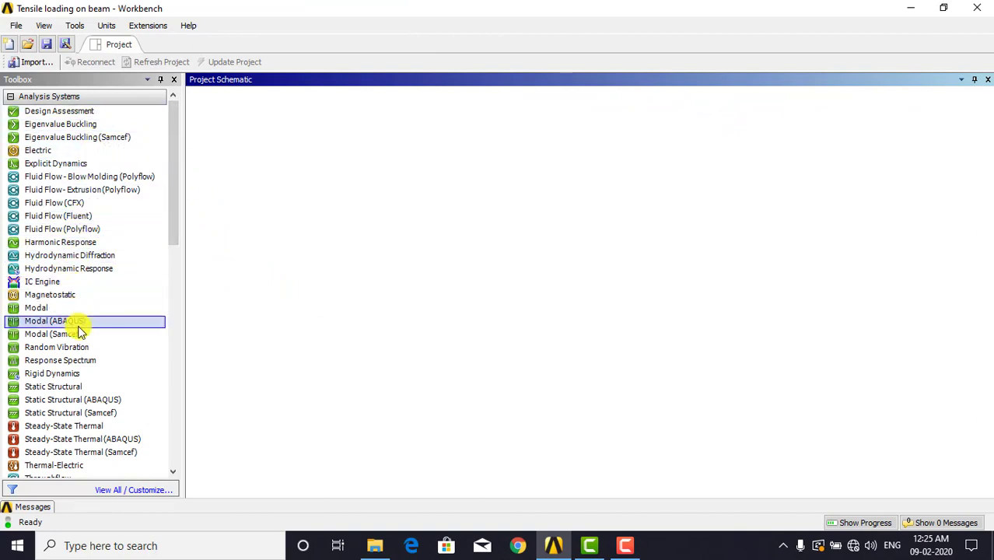
# - Add a Static Structural system to the project and open its Geometry in DesignModeler
pyautogui.moveTo(176, 187); pyautogui.dragTo(162, 232)
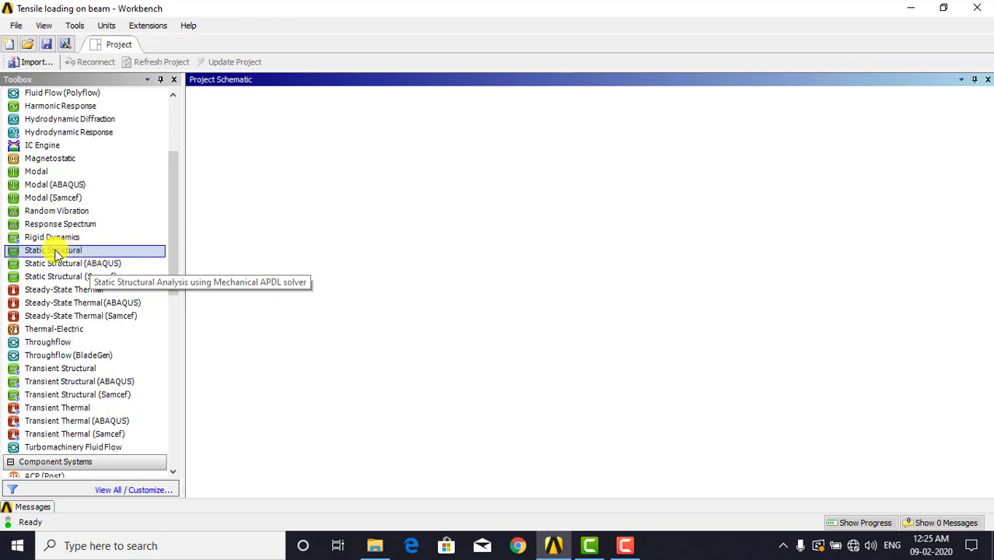
pyautogui.moveTo(54, 255); pyautogui.dragTo(280, 181)
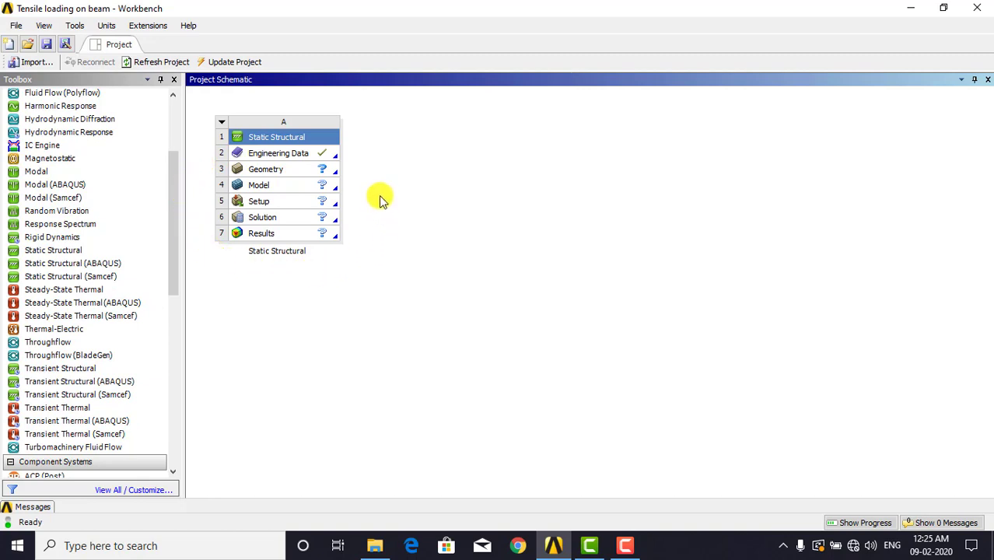
pyautogui.doubleClick(292, 173)
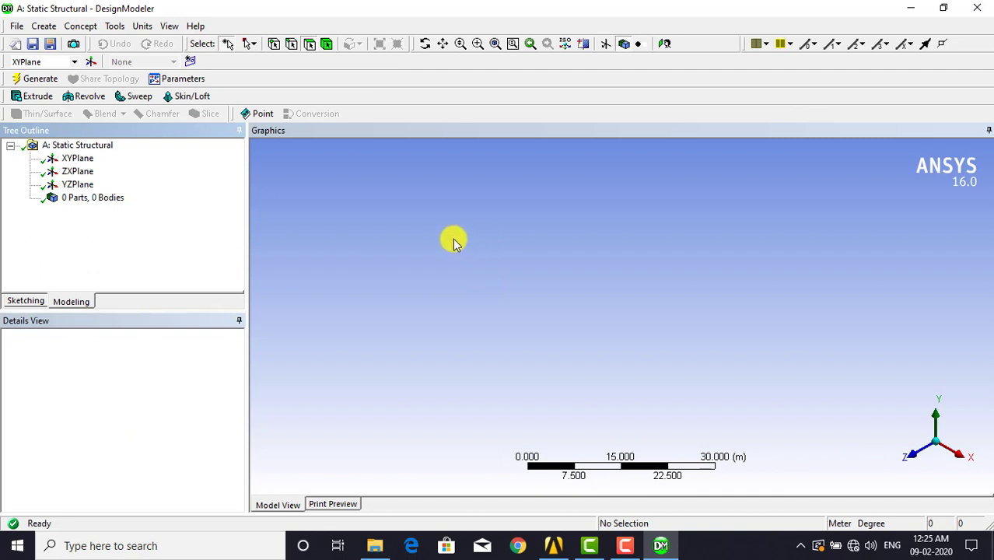
# - Set the DesignModeler model units to millimetres
pyautogui.click(426, 227)
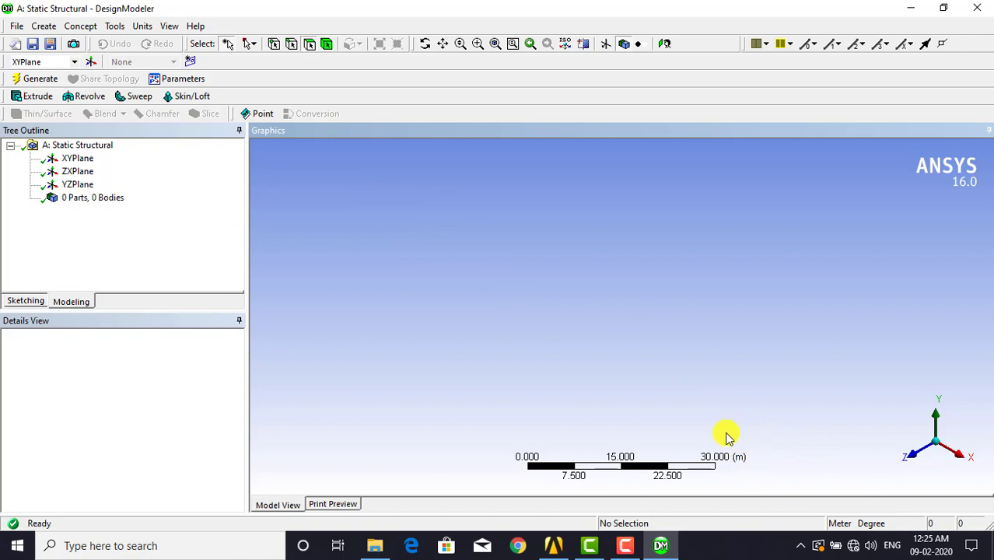
pyautogui.click(144, 29)
pyautogui.click(153, 71)
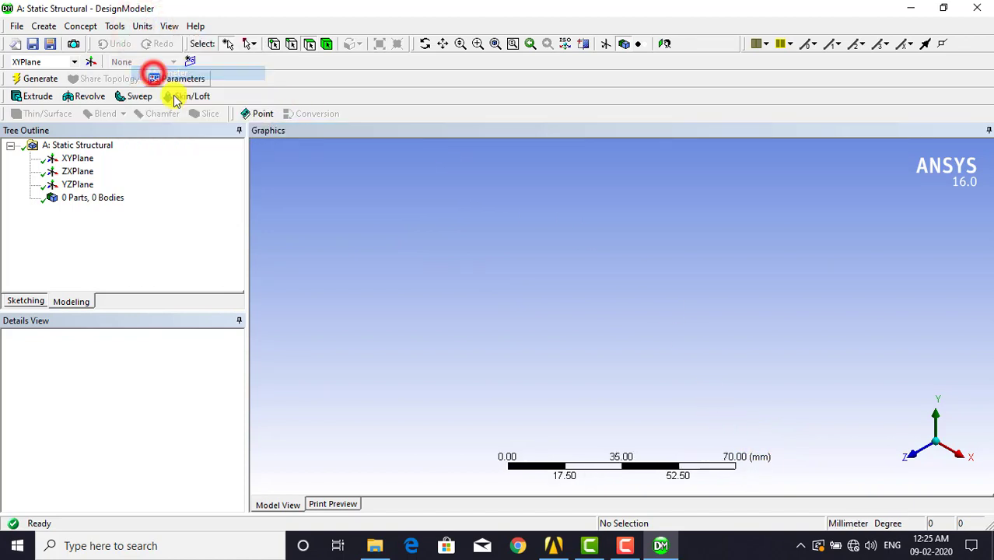
pyautogui.click(368, 225)
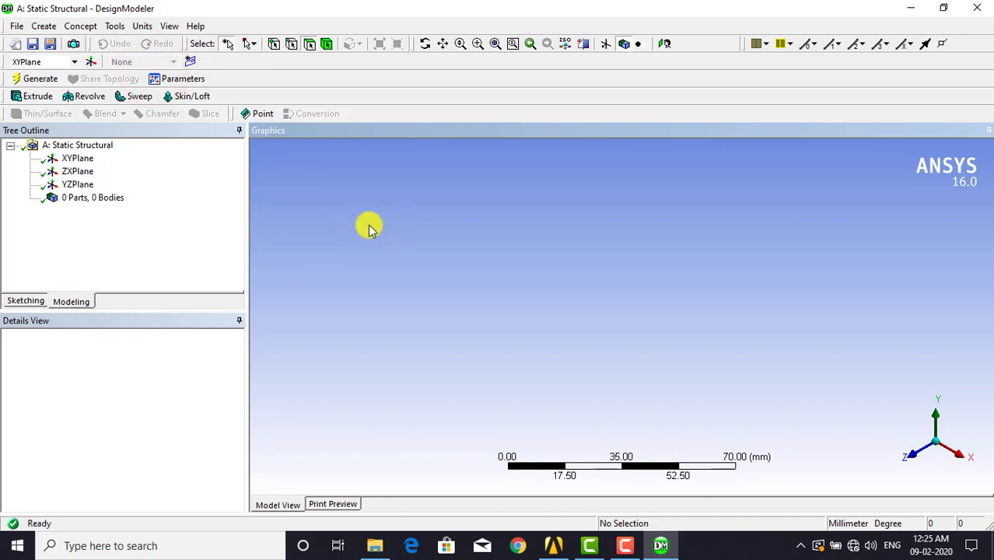
# - View the XYPlane face-on and enter sketching mode
pyautogui.rightClick(81, 159)
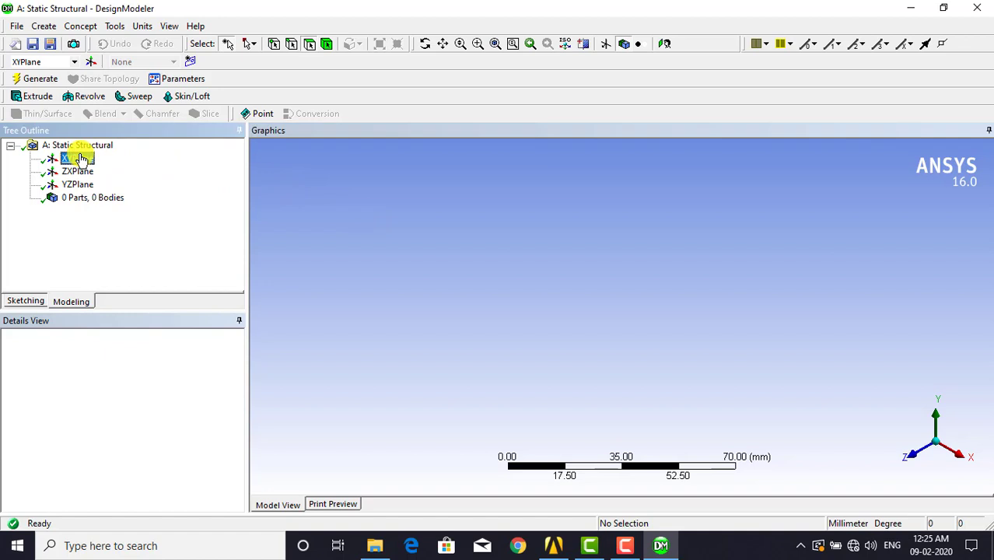
pyautogui.click(127, 164)
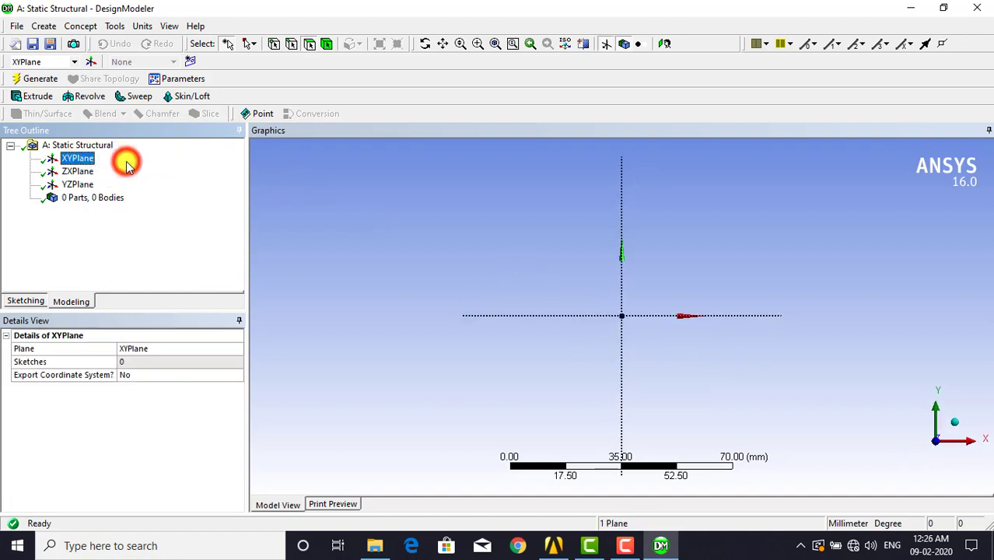
pyautogui.click(561, 257)
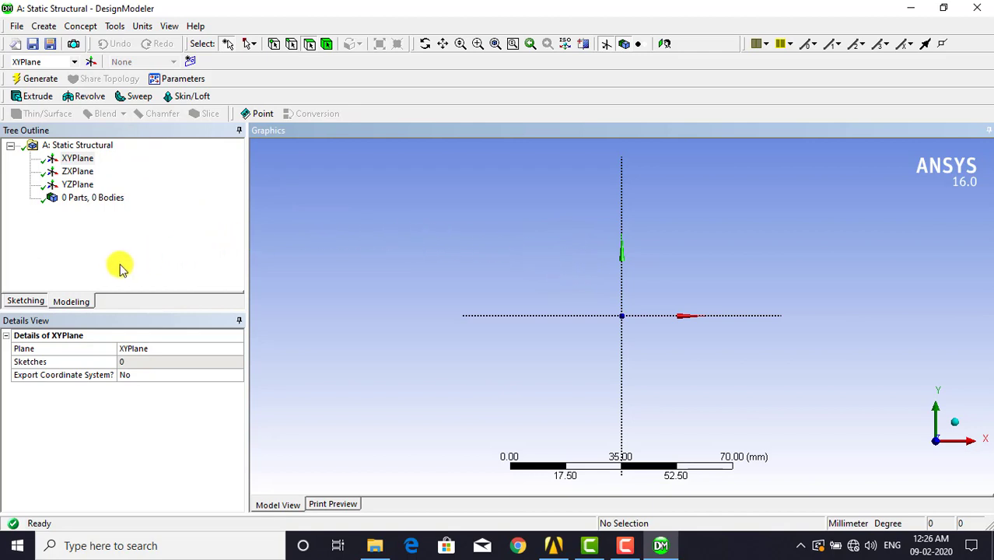
pyautogui.click(21, 302)
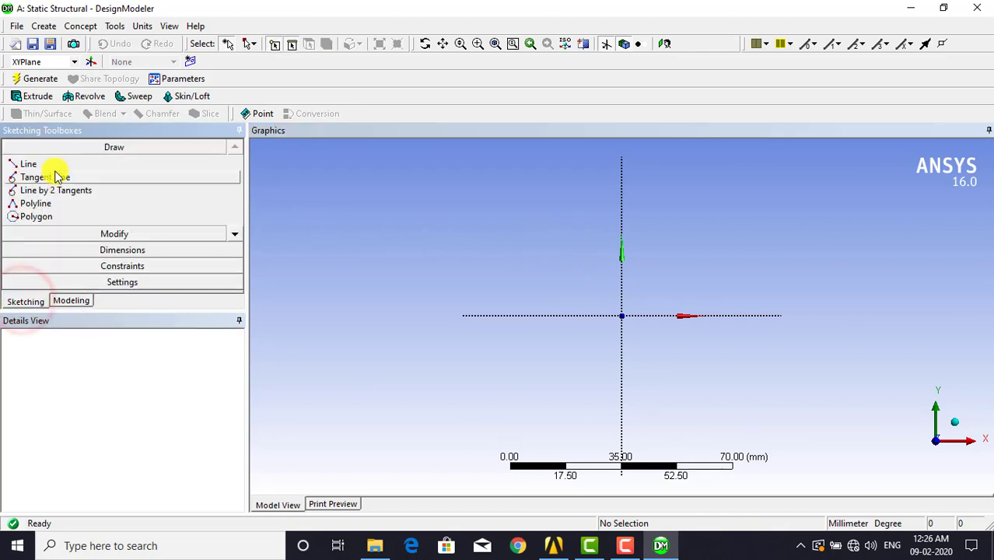
# - Draw a horizontal line from the Y axis and add its length dimension H1
pyautogui.click(53, 164)
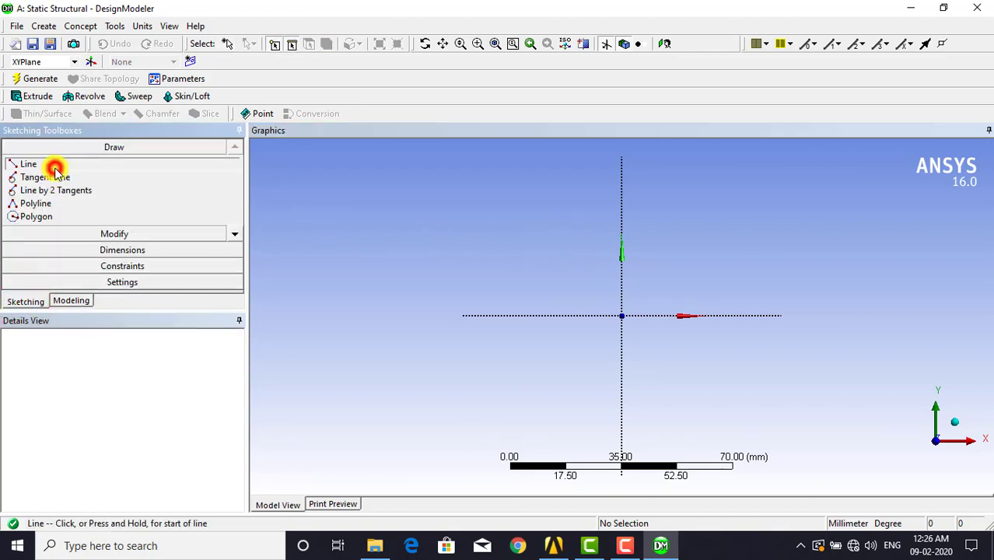
pyautogui.click(621, 280)
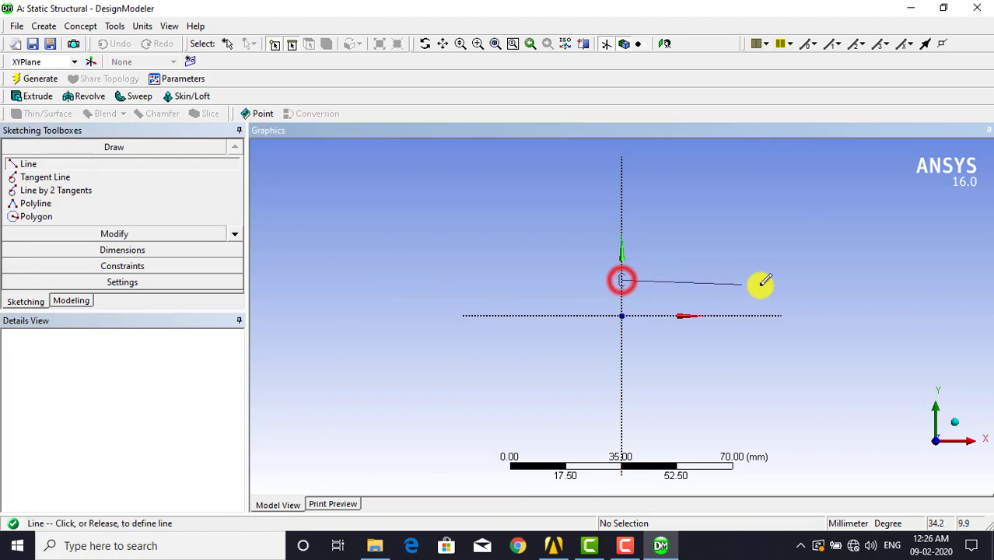
pyautogui.click(848, 279)
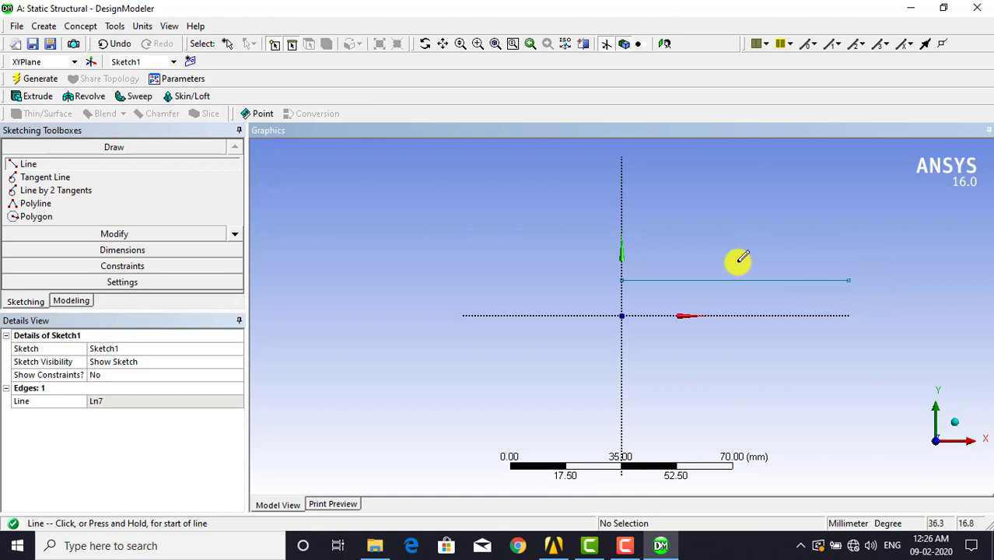
pyautogui.click(115, 255)
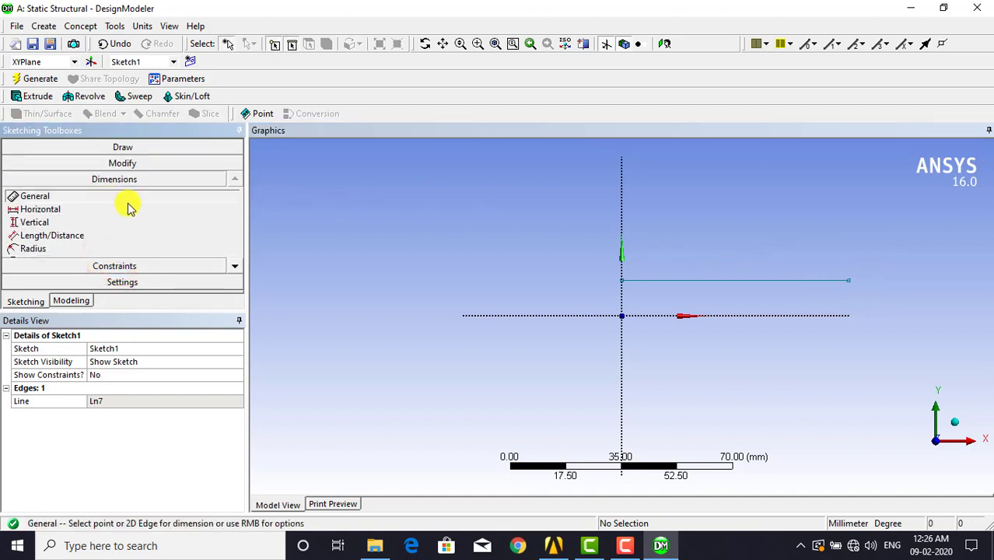
pyautogui.click(733, 281)
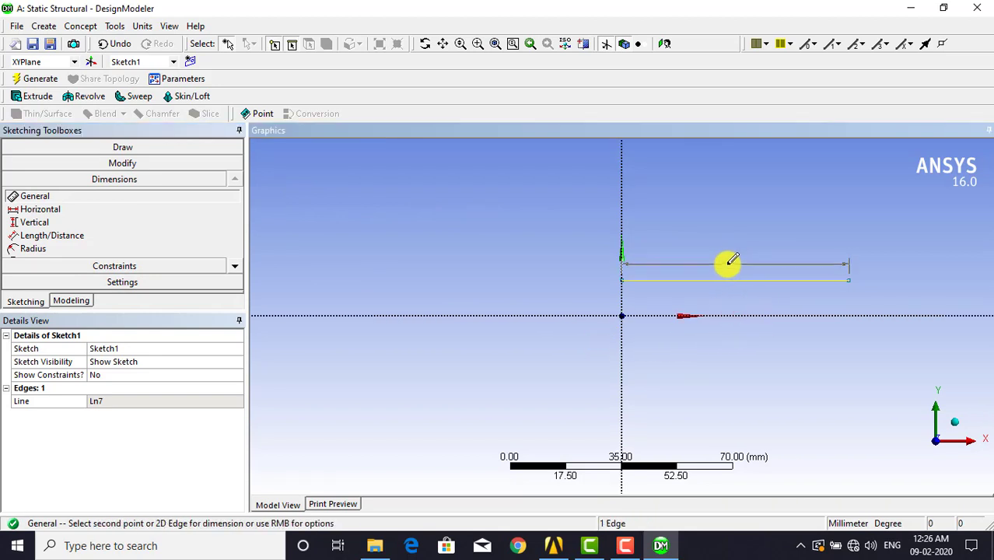
pyautogui.click(729, 262)
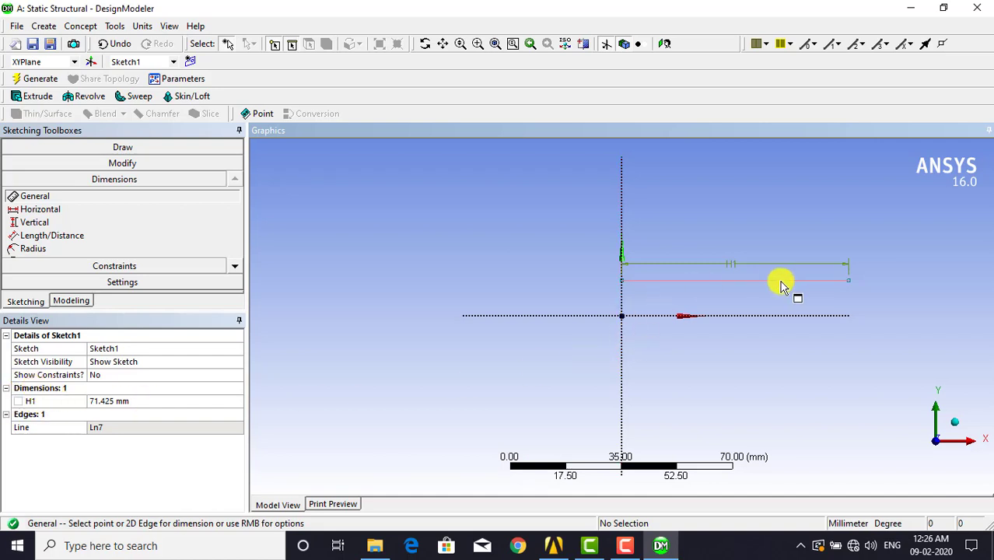
# - Set H1 to 3000 mm, fit the line in view, and return to modeling
pyautogui.click(133, 400)
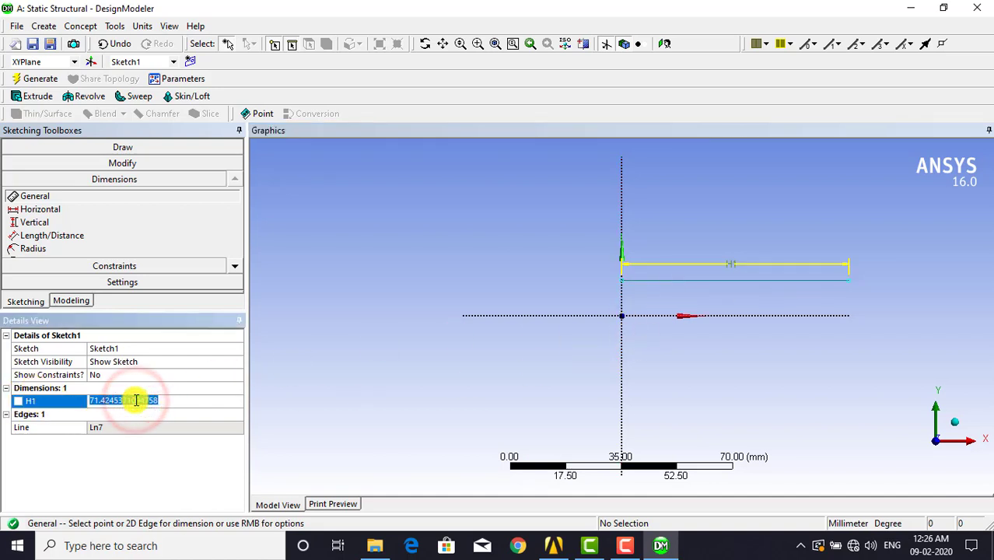
pyautogui.write('3000')
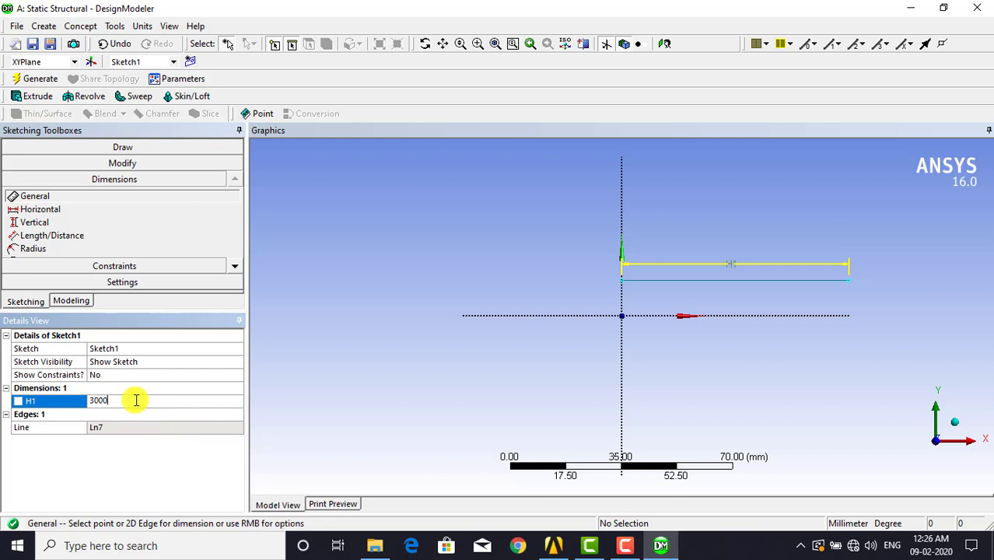
pyautogui.press('Return')
pyautogui.click(479, 214)
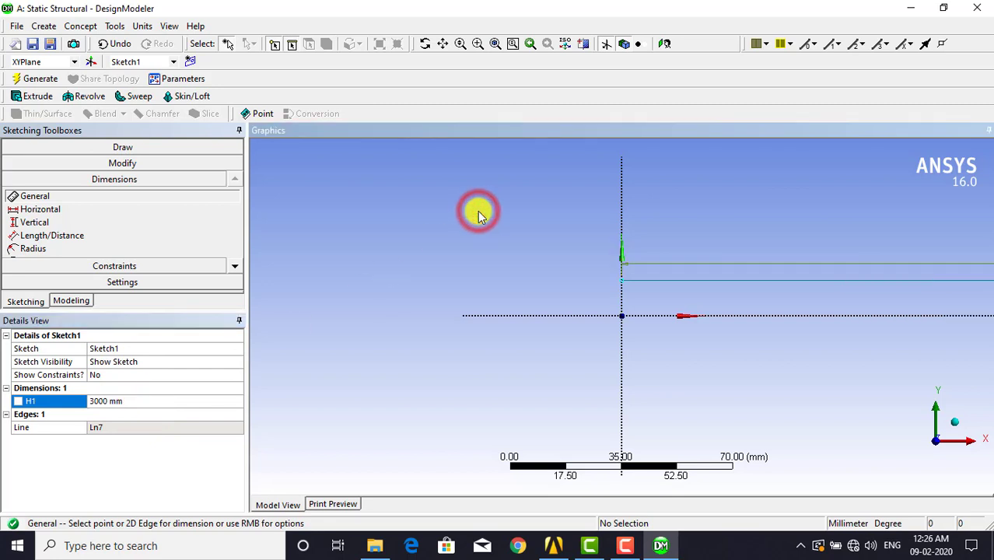
pyautogui.click(495, 44)
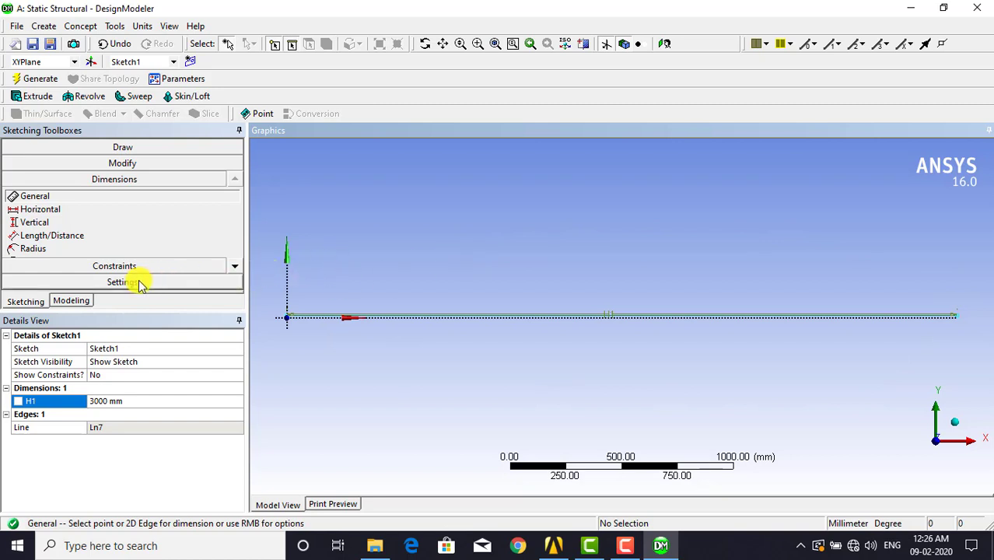
pyautogui.click(71, 300)
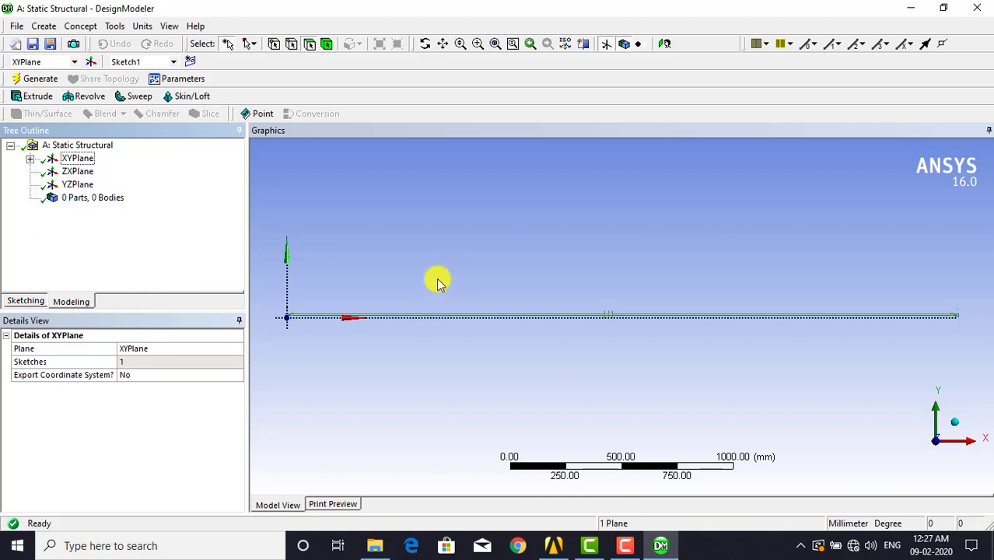
# - Generate Line1 from Sketch1 as a line body and show the Line Body's properties
pyautogui.click(160, 212)
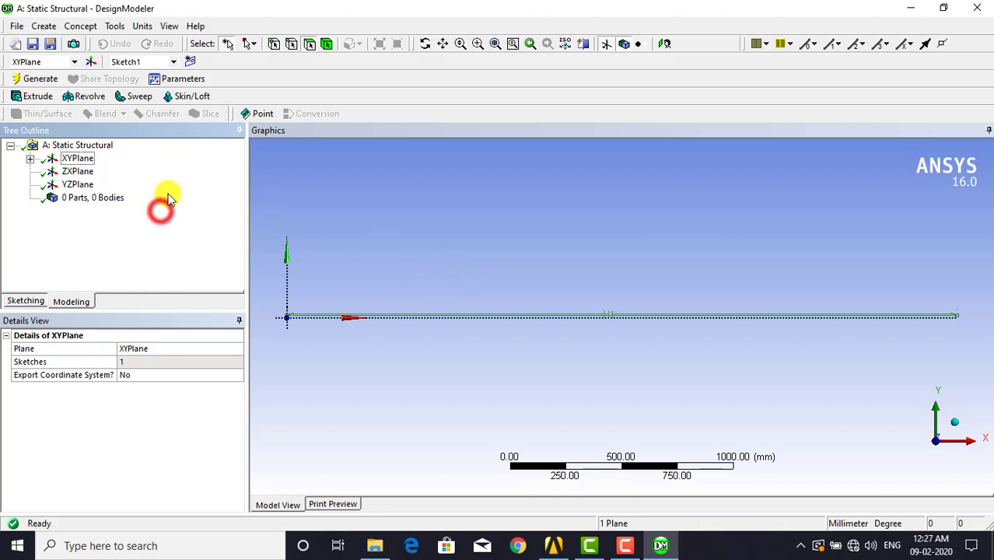
pyautogui.click(81, 26)
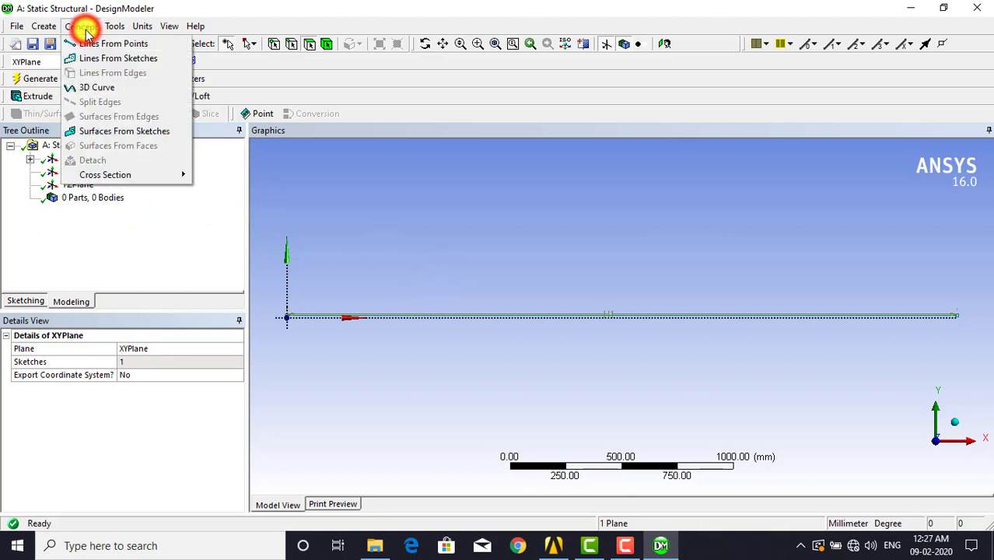
pyautogui.click(115, 62)
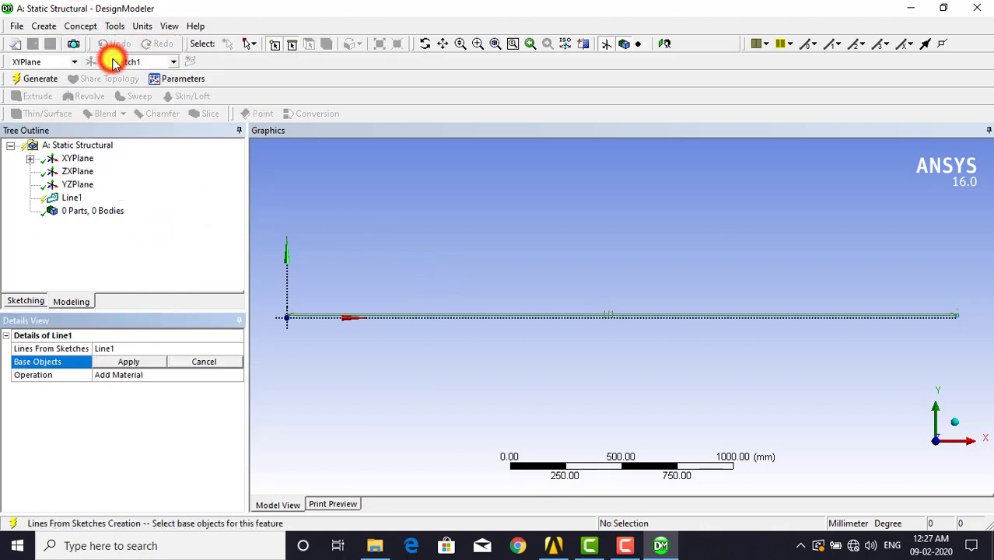
pyautogui.click(30, 158)
pyautogui.click(91, 173)
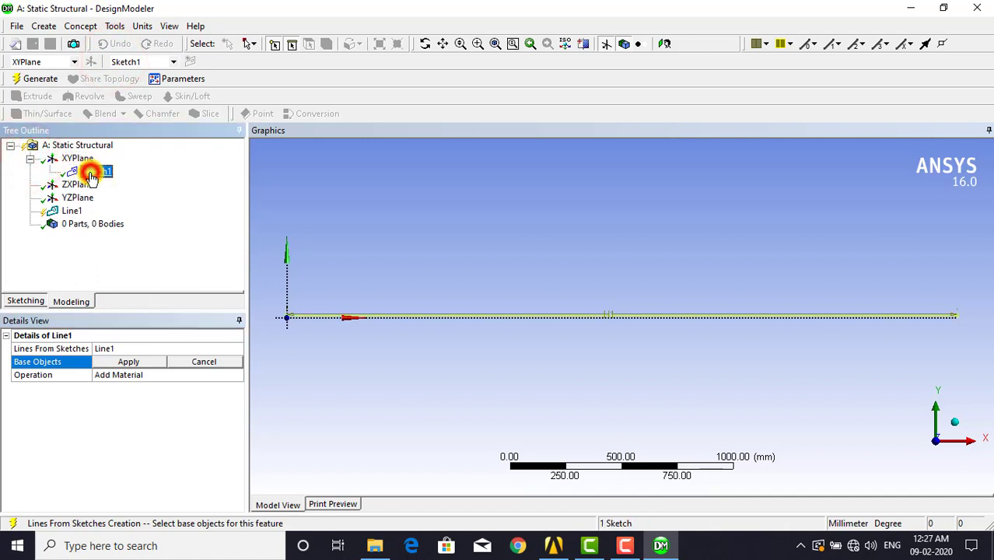
pyautogui.click(129, 362)
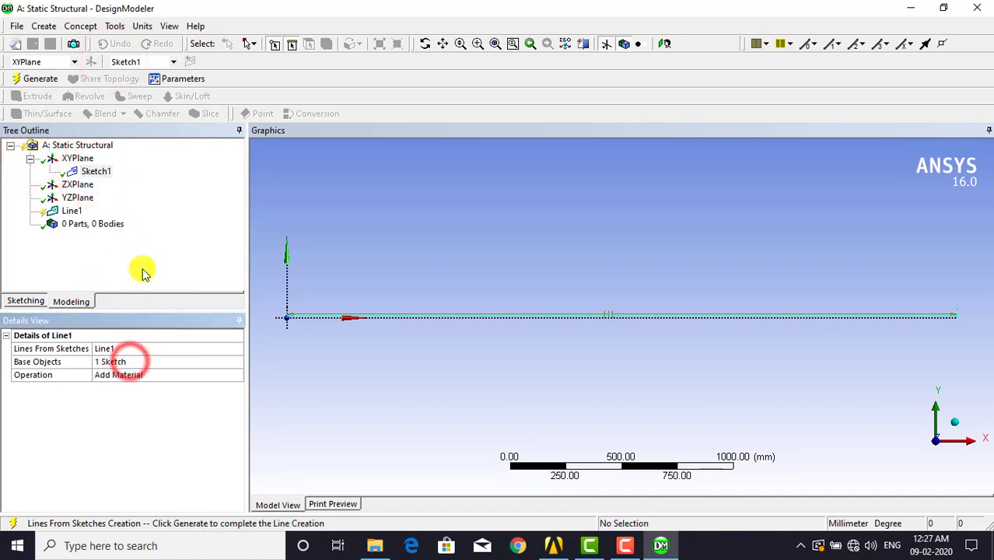
pyautogui.click(40, 78)
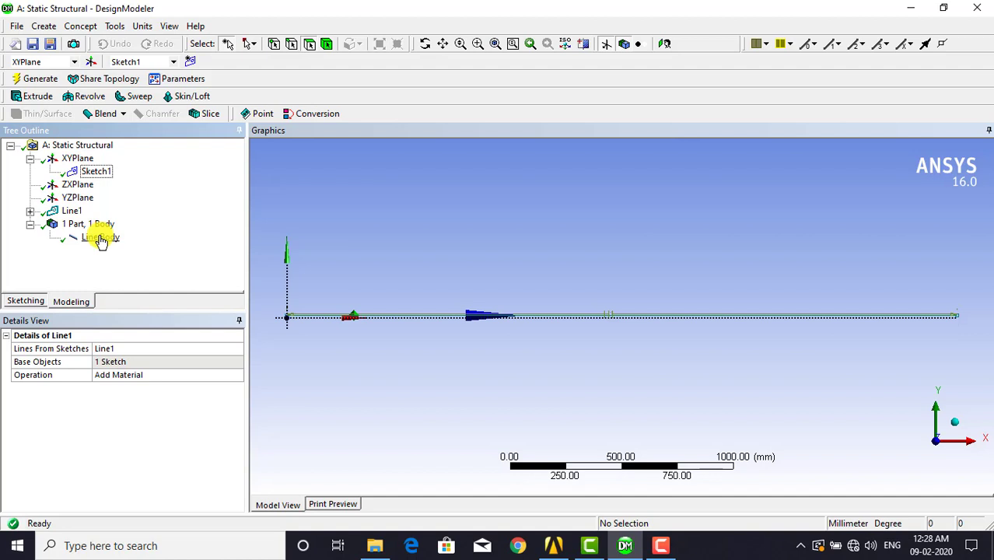
pyautogui.click(99, 239)
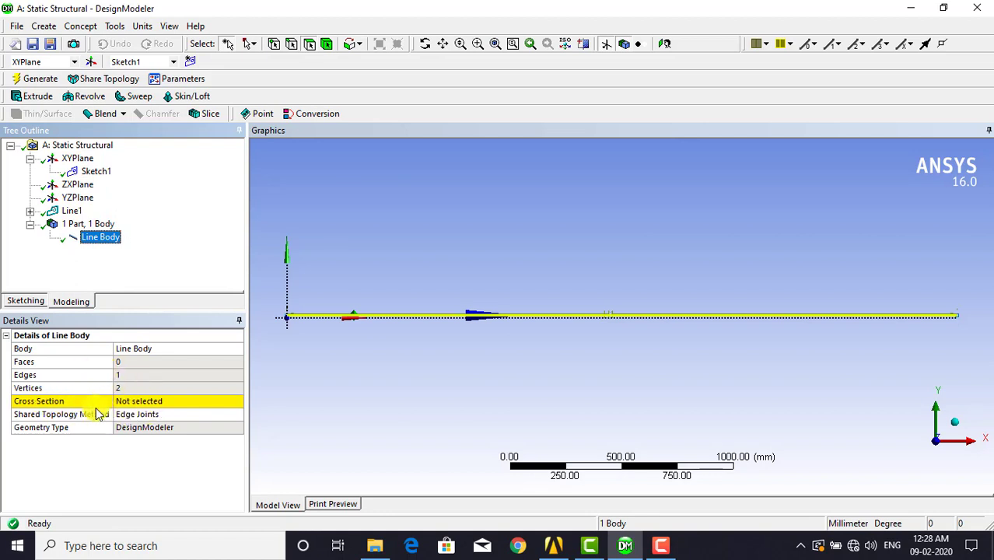
# - Add a rectangular cross section, Rect1
pyautogui.click(144, 252)
pyautogui.click(84, 28)
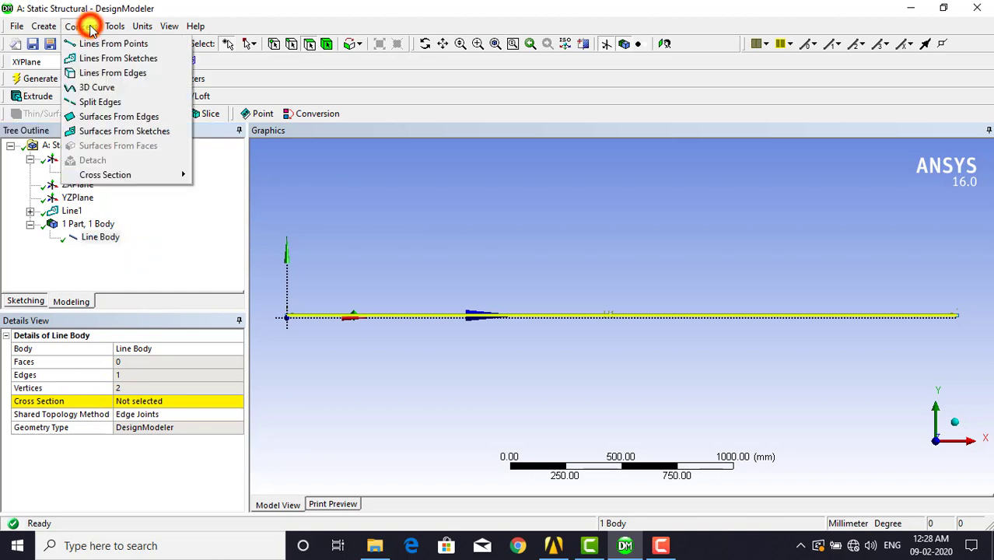
pyautogui.click(128, 178)
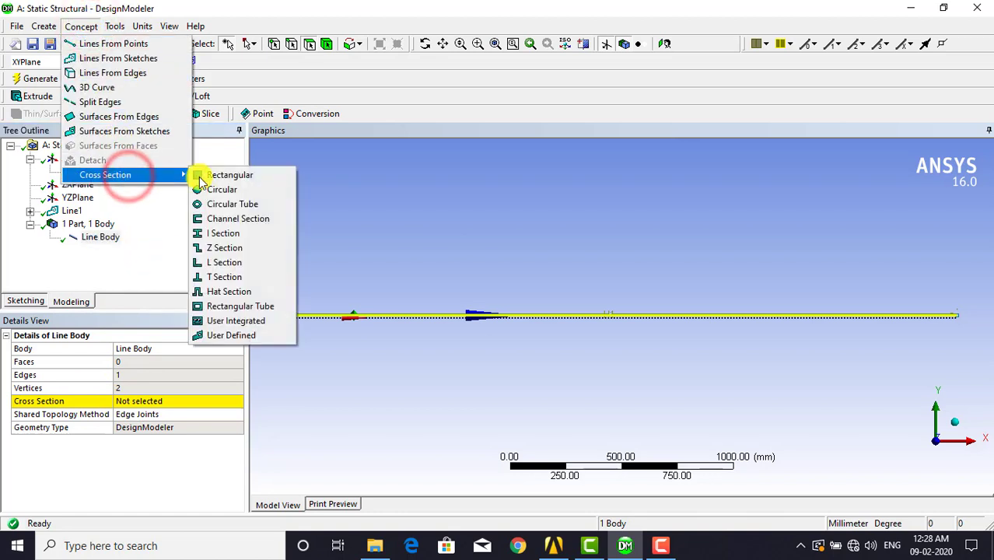
pyautogui.click(236, 177)
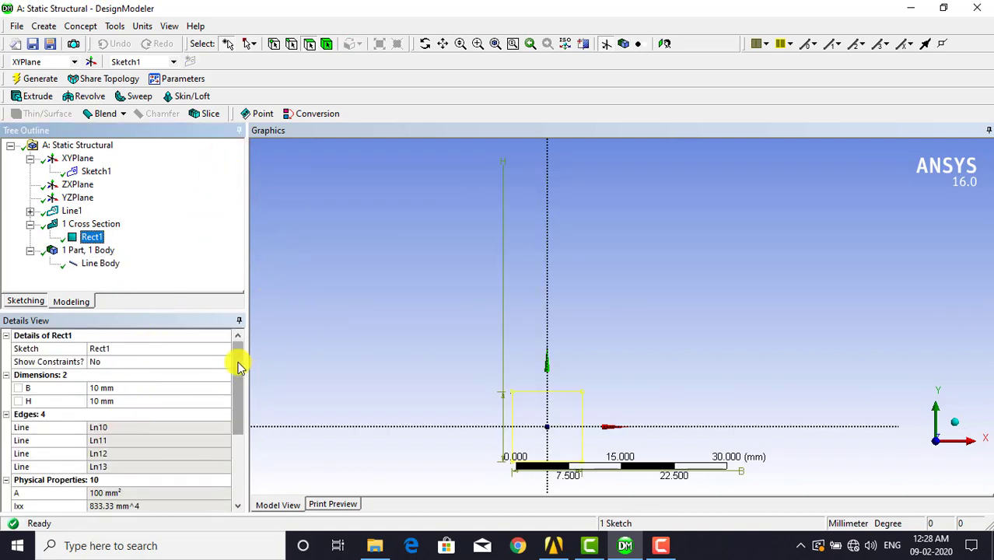
# - Set Rect1's width B to 400 mm and height H to 250 mm
pyautogui.click(115, 386)
pyautogui.write('400')
pyautogui.press('Return')
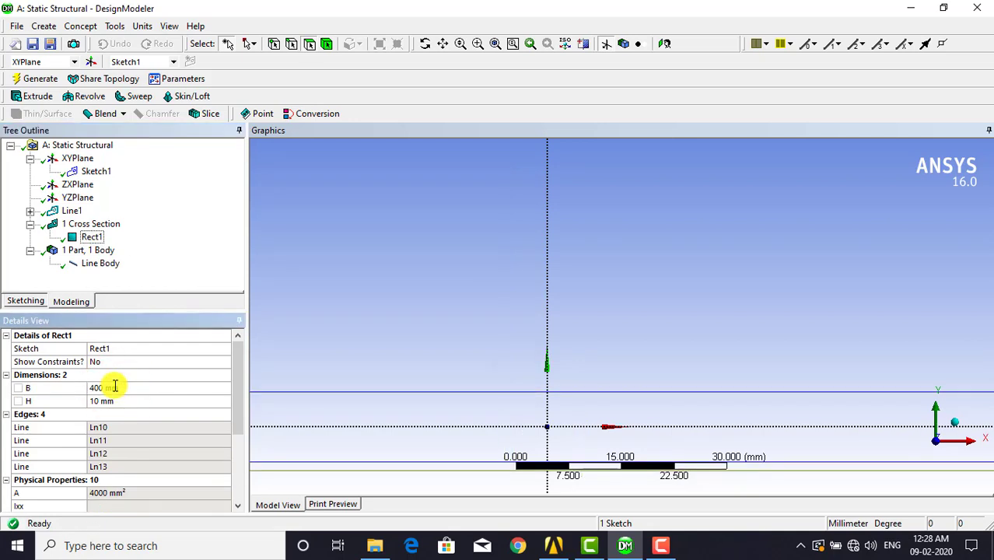
pyautogui.click(122, 400)
pyautogui.write('25')
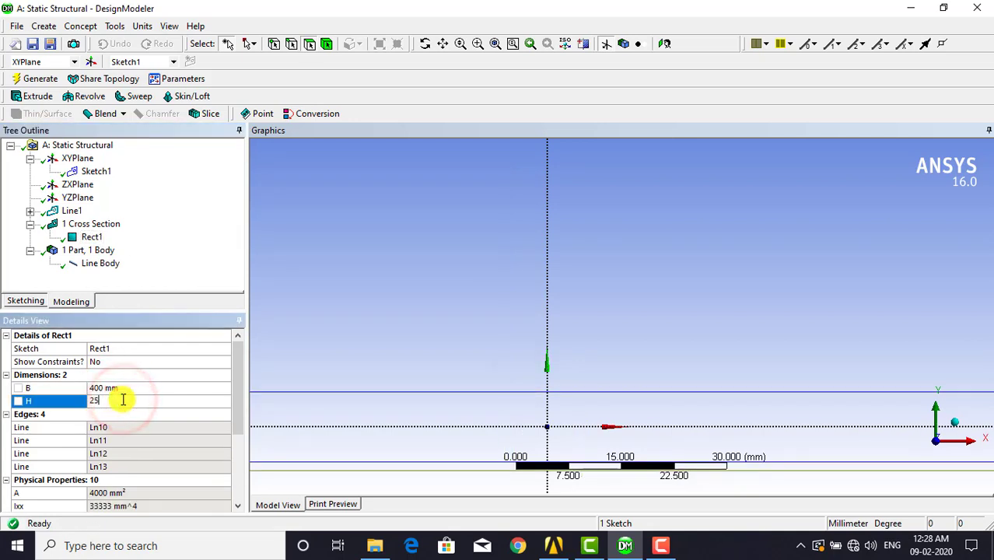
pyautogui.write('0')
pyautogui.press('Return')
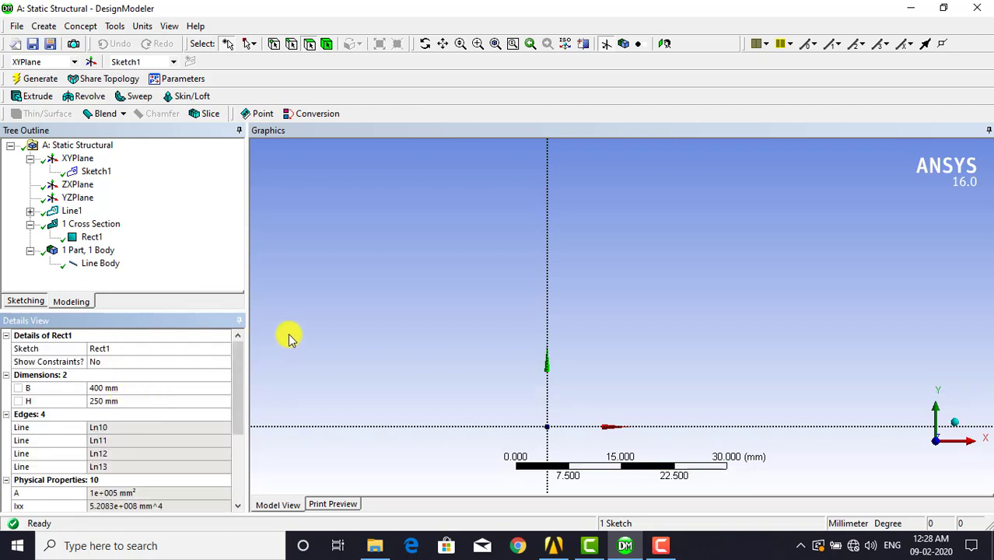
# - Assign the Rect1 cross section to the Line Body and regenerate
pyautogui.click(106, 266)
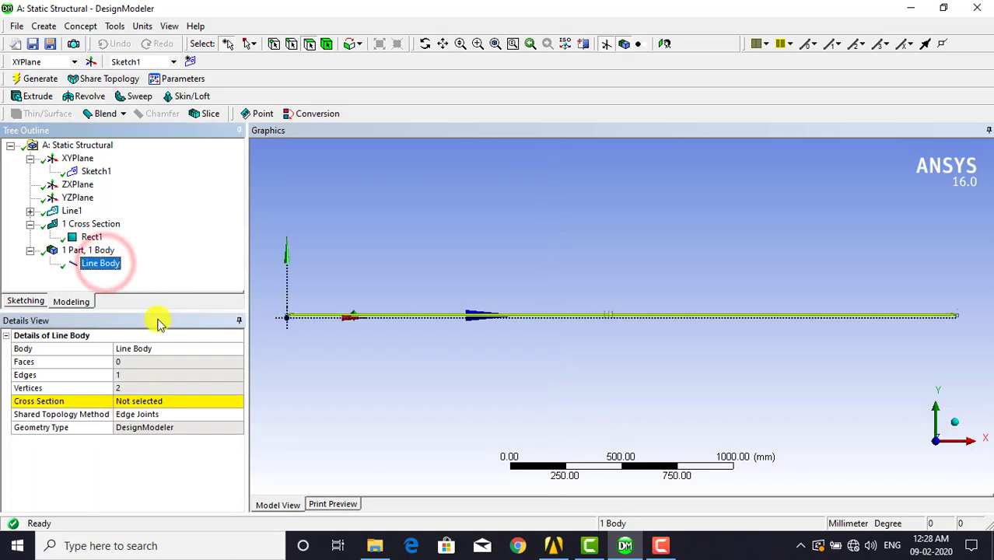
pyautogui.click(211, 402)
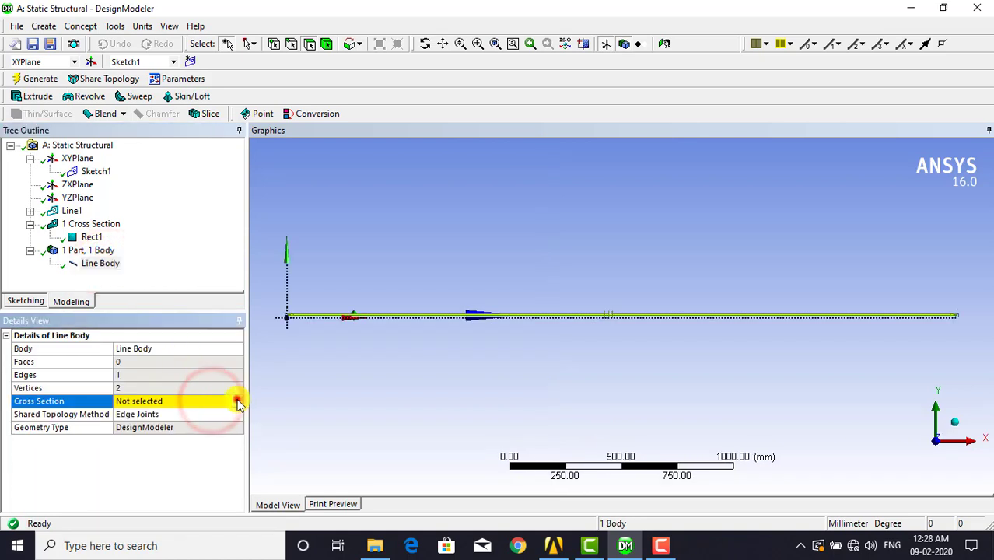
pyautogui.click(236, 401)
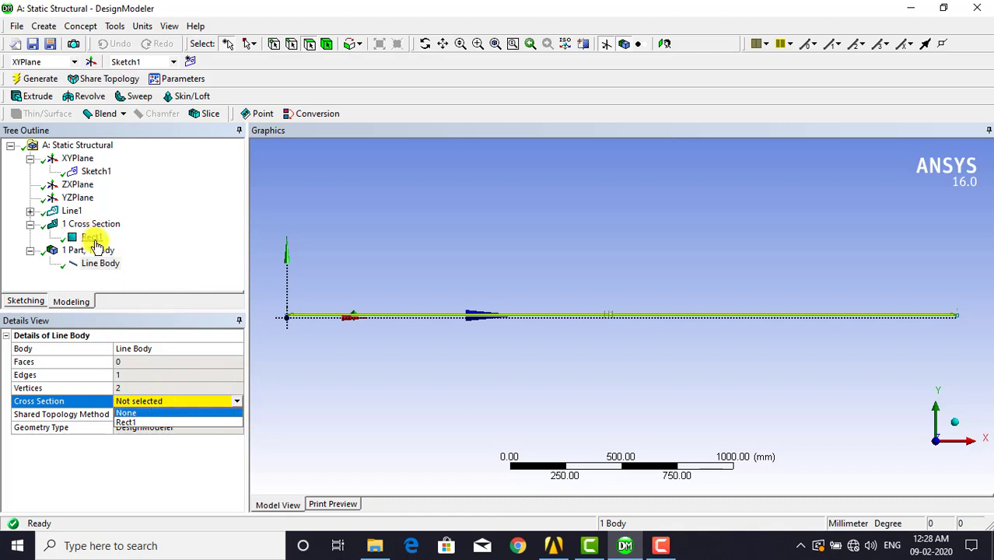
pyautogui.click(162, 422)
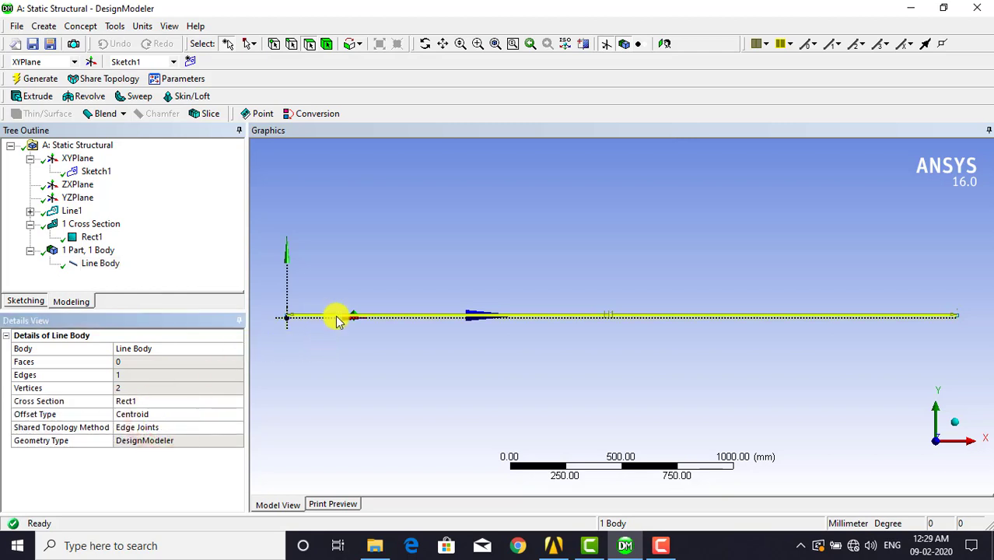
pyautogui.click(39, 81)
# - Show the beam isometrically as cross-section solids, then return to Workbench
pyautogui.click(362, 228)
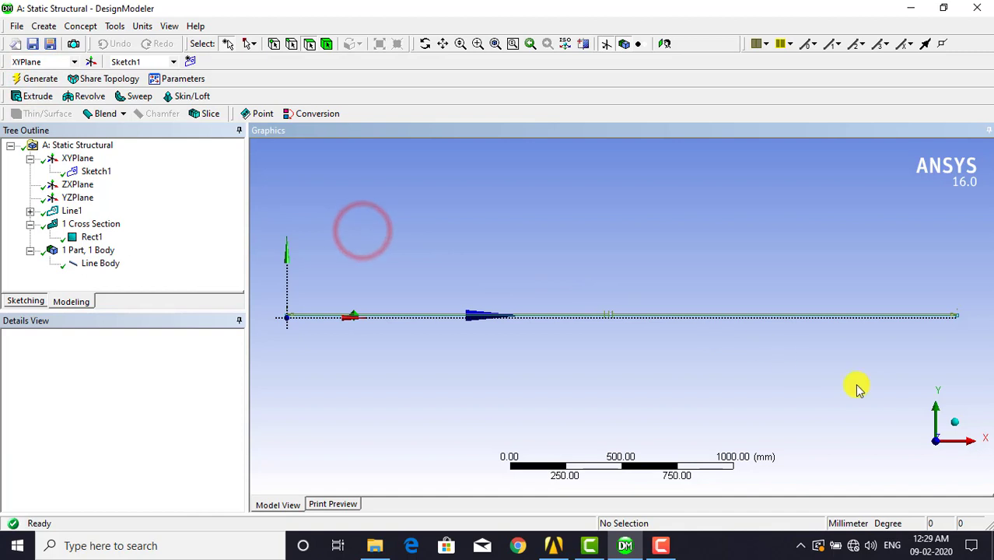
pyautogui.click(953, 421)
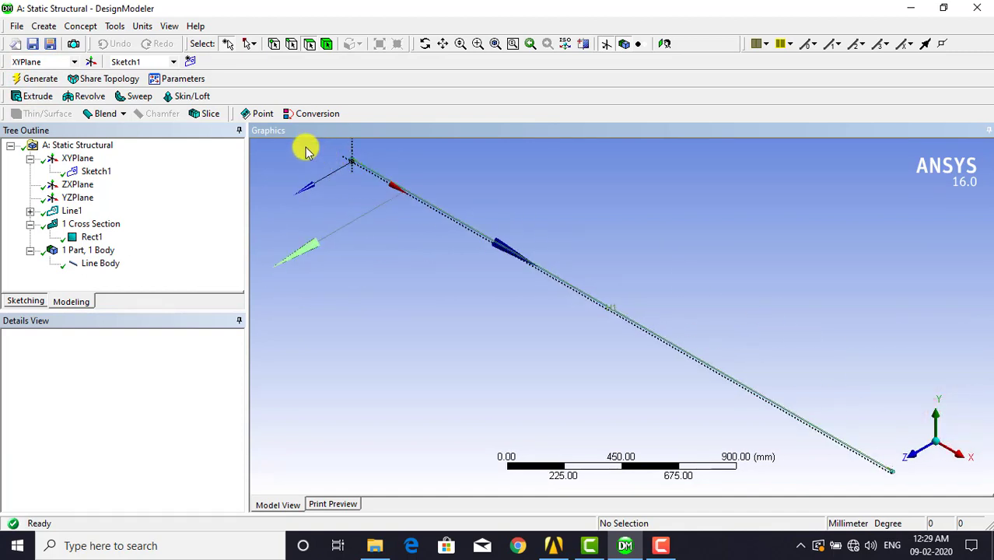
pyautogui.click(169, 27)
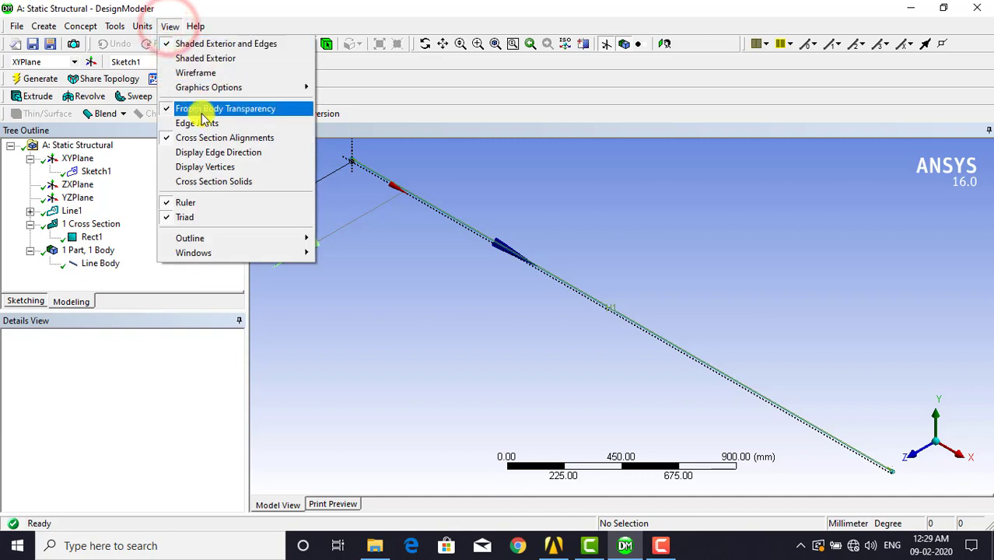
pyautogui.click(224, 185)
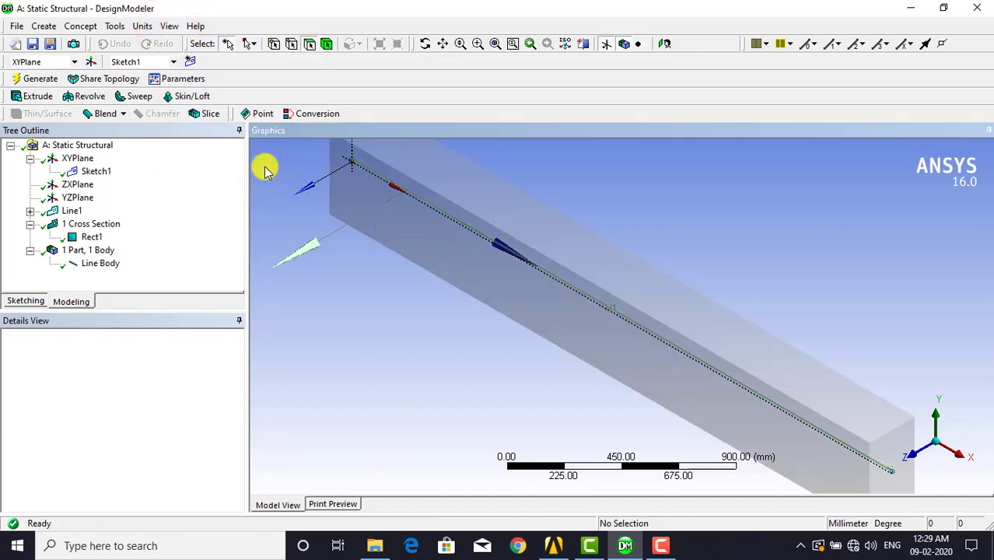
pyautogui.scroll(-1, 548, 256)
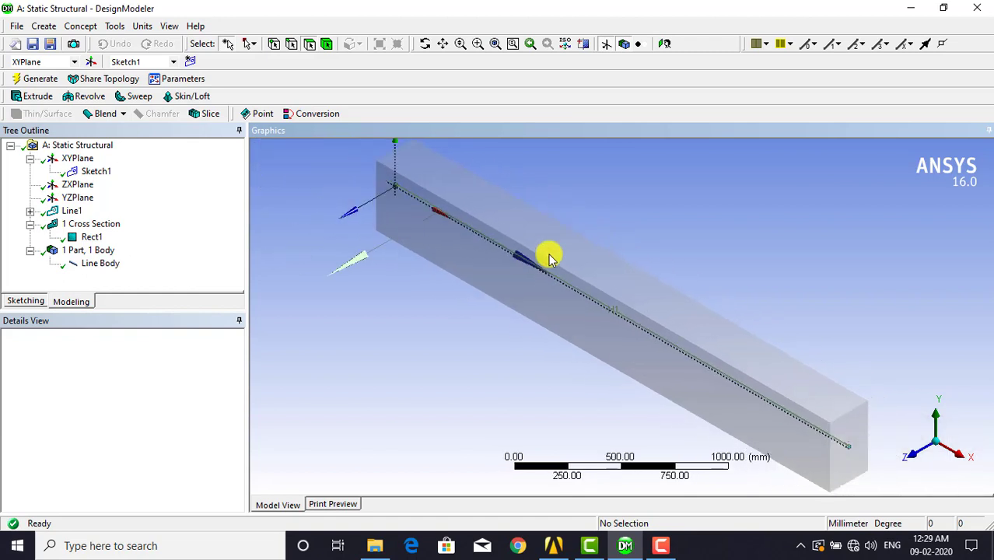
pyautogui.scroll(-1, 549, 257)
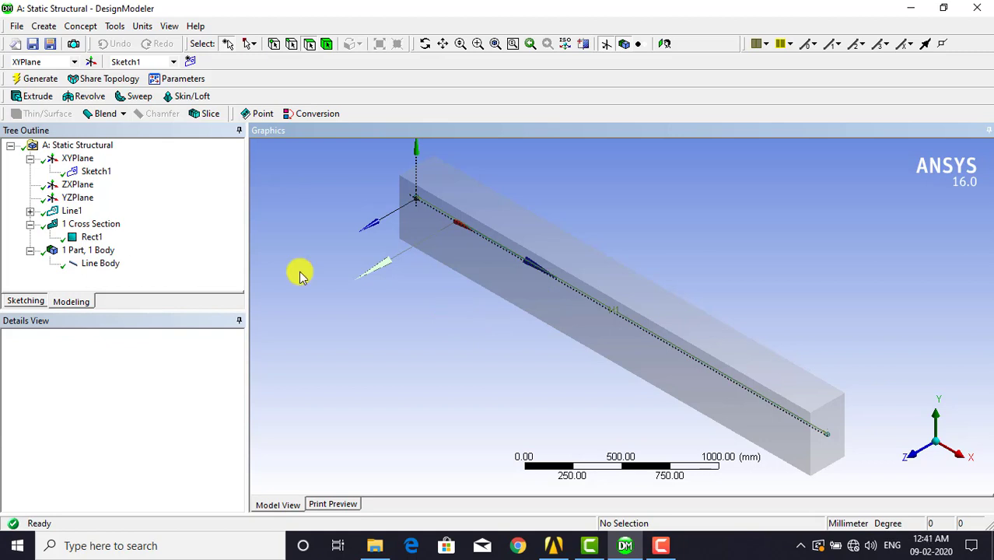
pyautogui.click(548, 547)
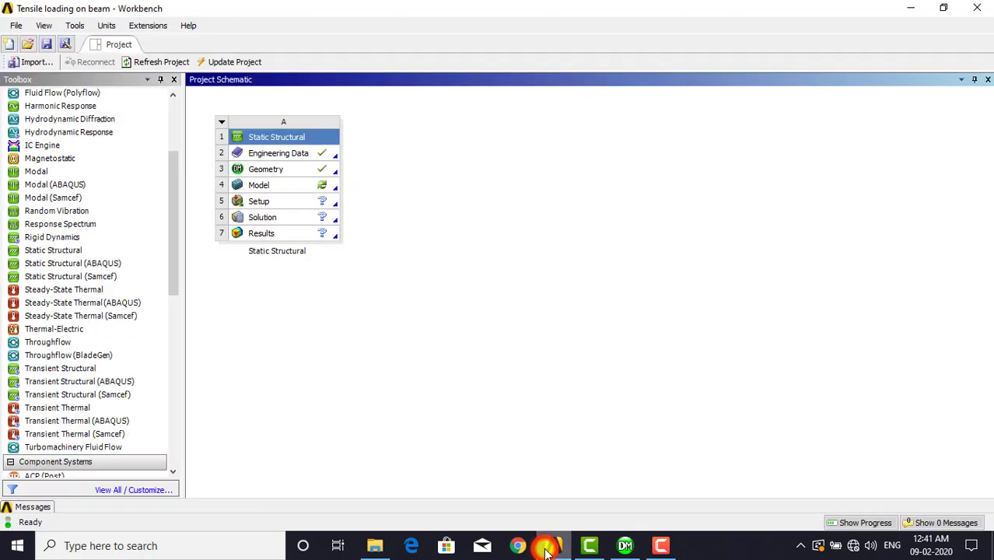
# - Open the Static Structural Model cell in Mechanical
pyautogui.doubleClick(286, 190)
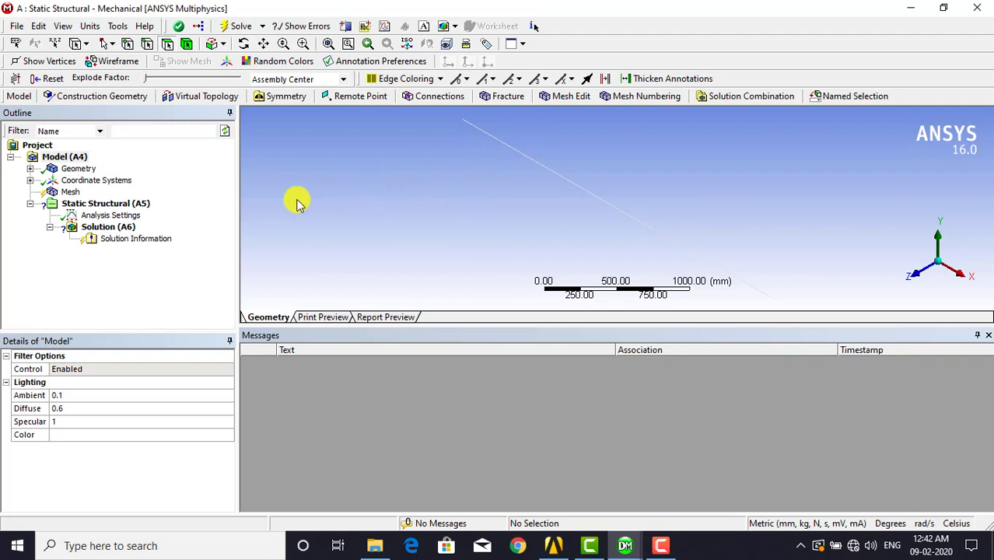
# - Change the Mesh Element Size from Default to 300 mm
pyautogui.click(72, 192)
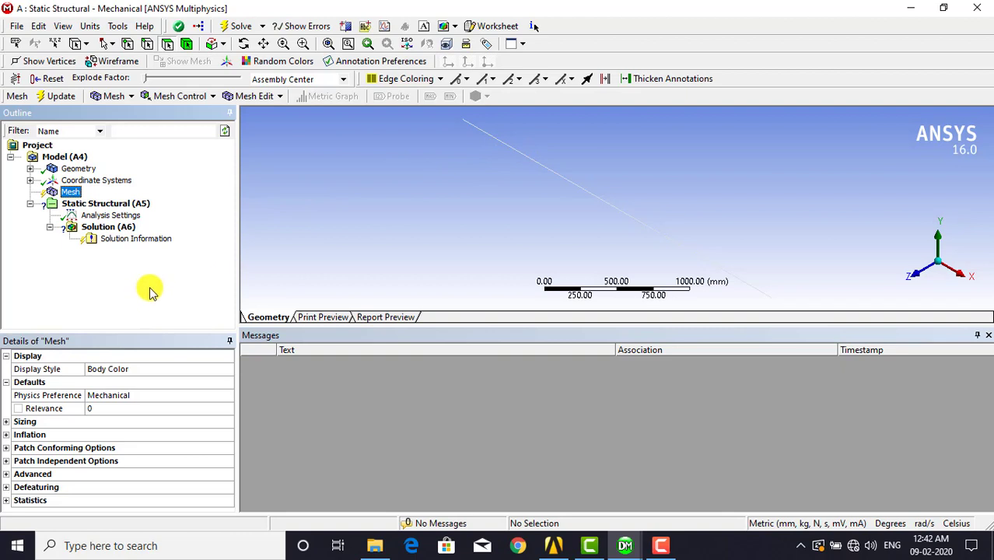
pyautogui.click(6, 422)
pyautogui.moveTo(227, 382); pyautogui.dragTo(230, 418)
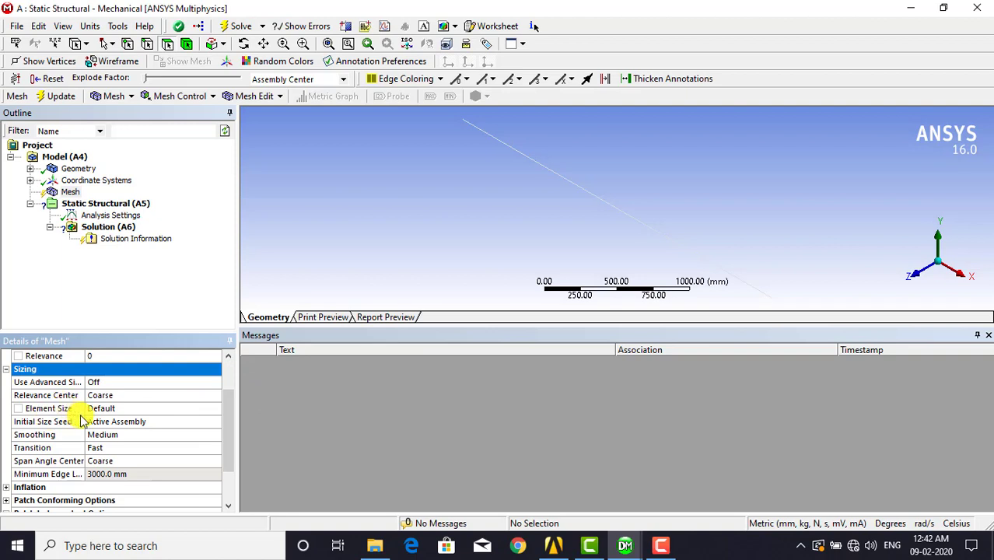
pyautogui.click(112, 409)
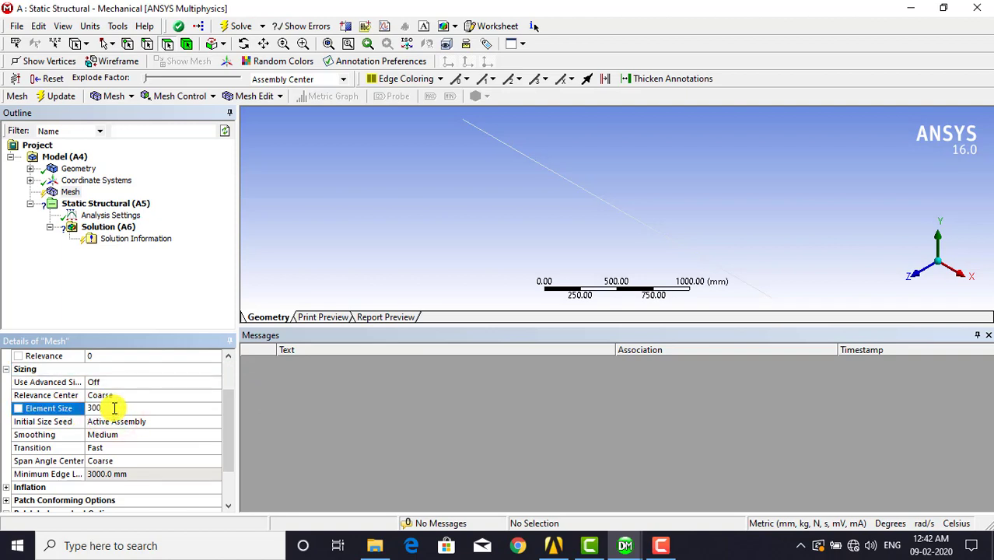
pyautogui.press('Return')
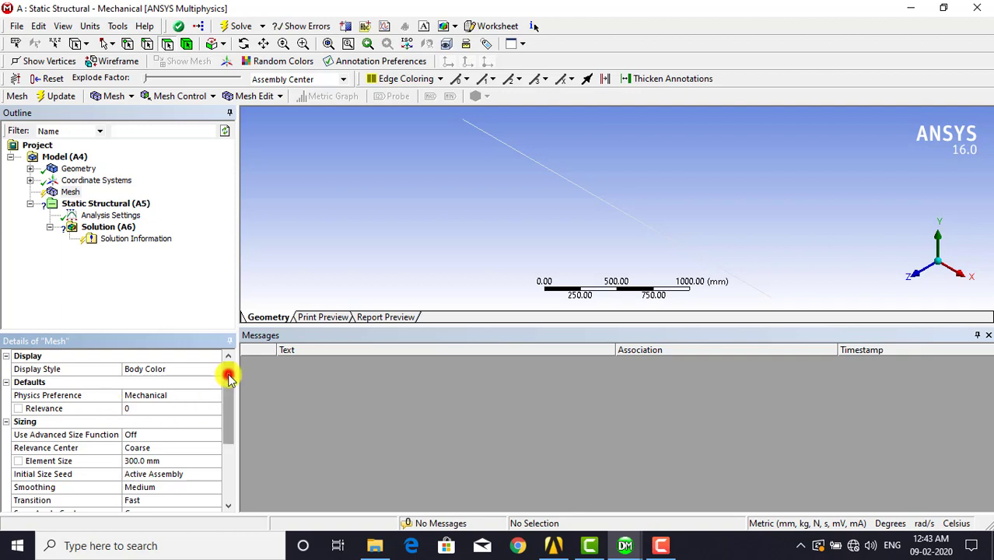
pyautogui.moveTo(228, 373); pyautogui.dragTo(234, 412)
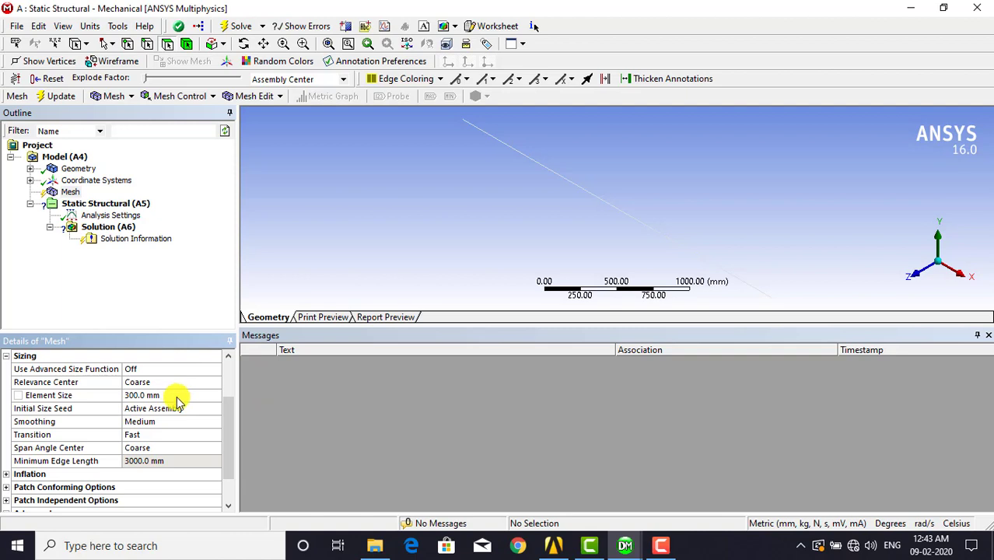
# - Generate the beam mesh, giving ten 300 mm elements along its length
pyautogui.rightClick(69, 194)
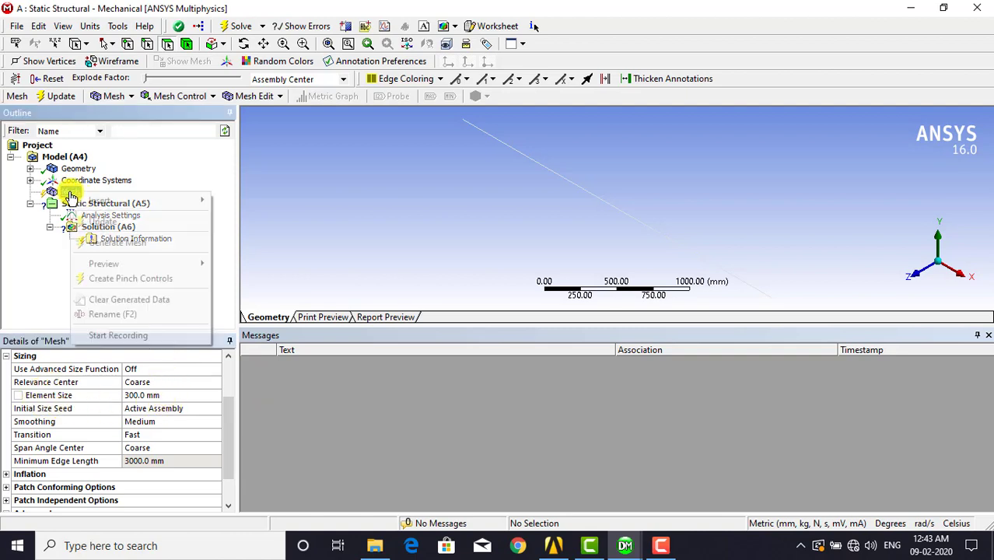
pyautogui.click(134, 245)
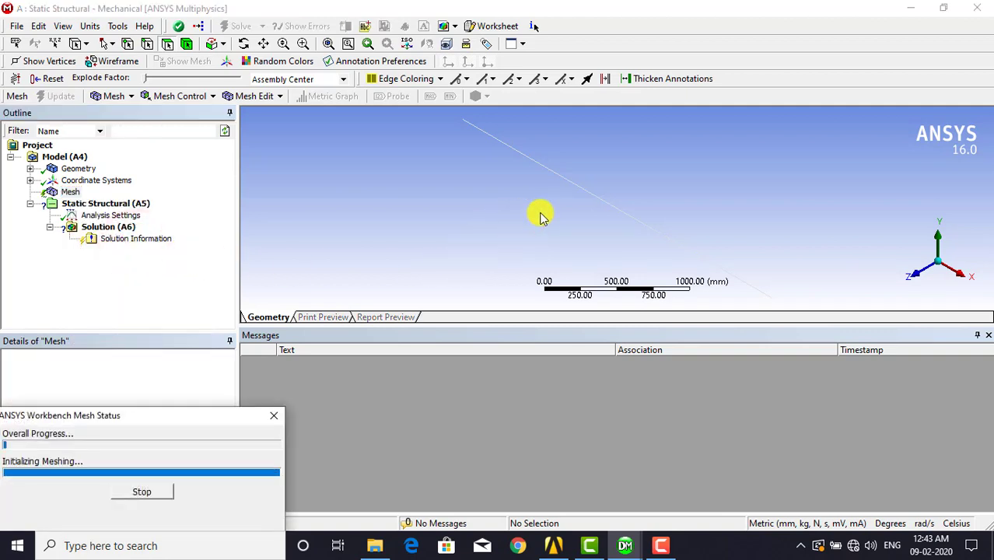
pyautogui.scroll(-2, 555, 216)
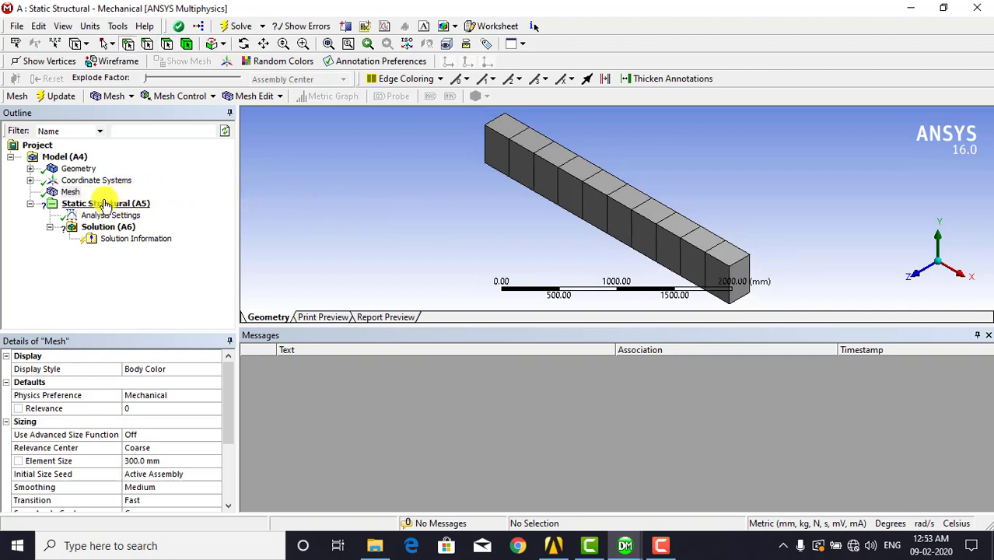
pyautogui.rightClick(103, 203)
# - Add a Fixed Support scoped to the vertex at the beam's starting end
pyautogui.moveTo(201, 212)
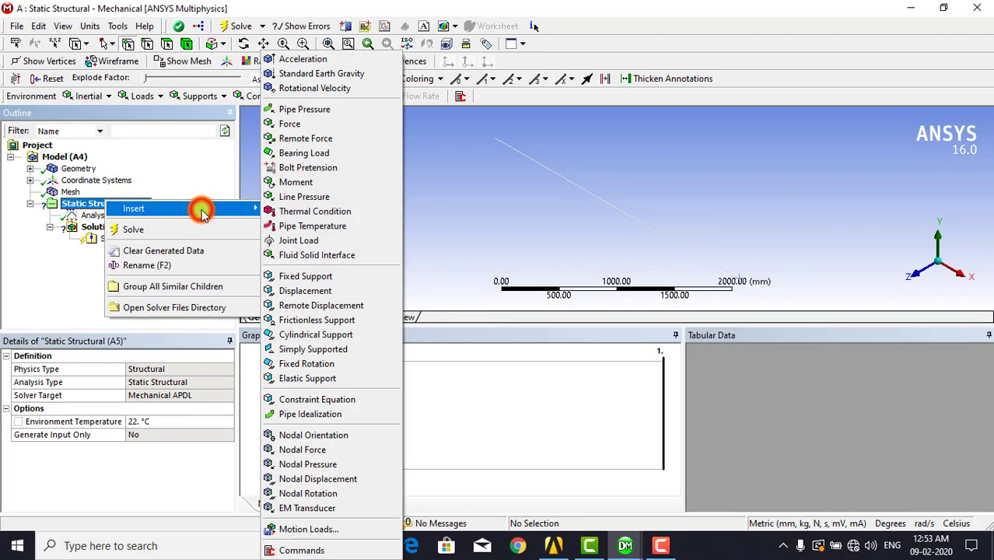
pyautogui.click(306, 280)
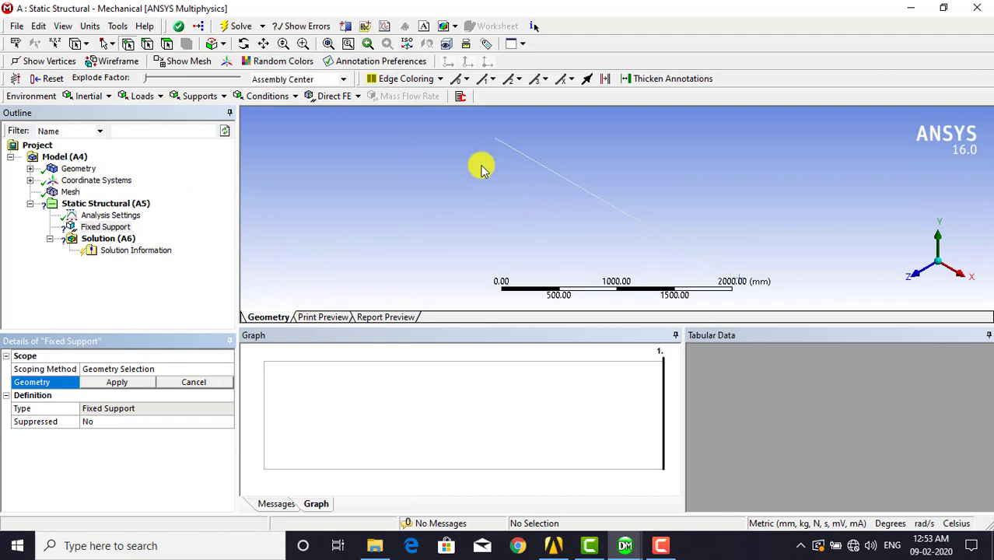
pyautogui.click(130, 45)
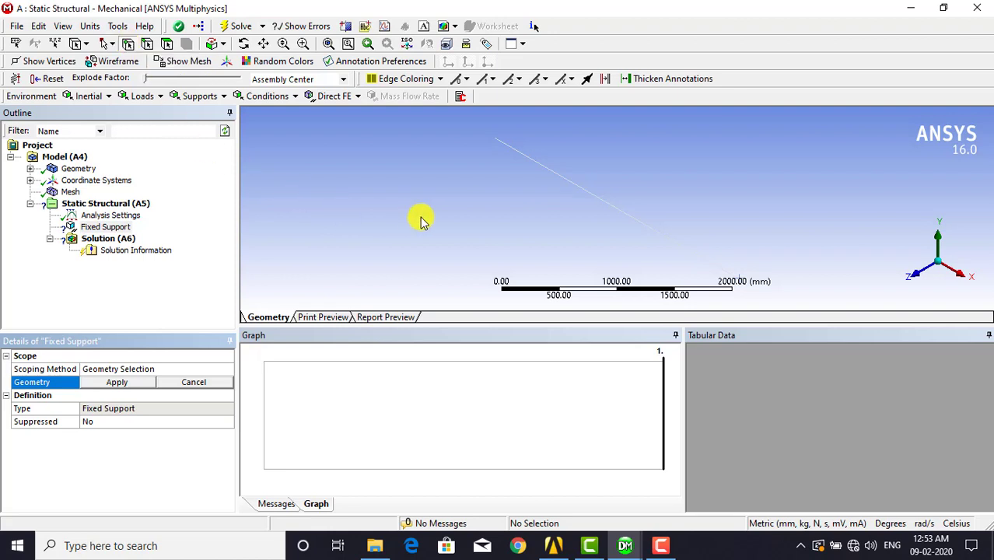
pyautogui.click(495, 144)
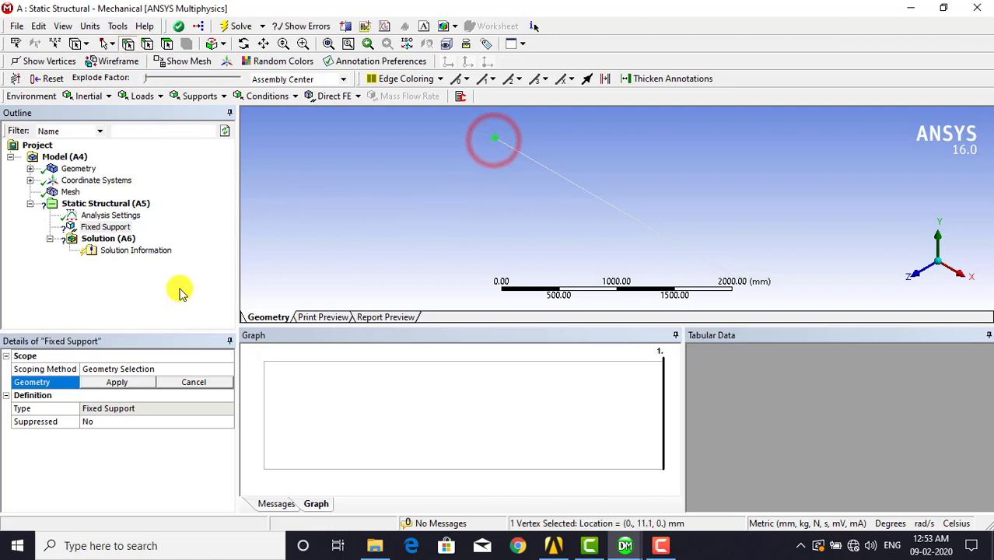
pyautogui.click(117, 381)
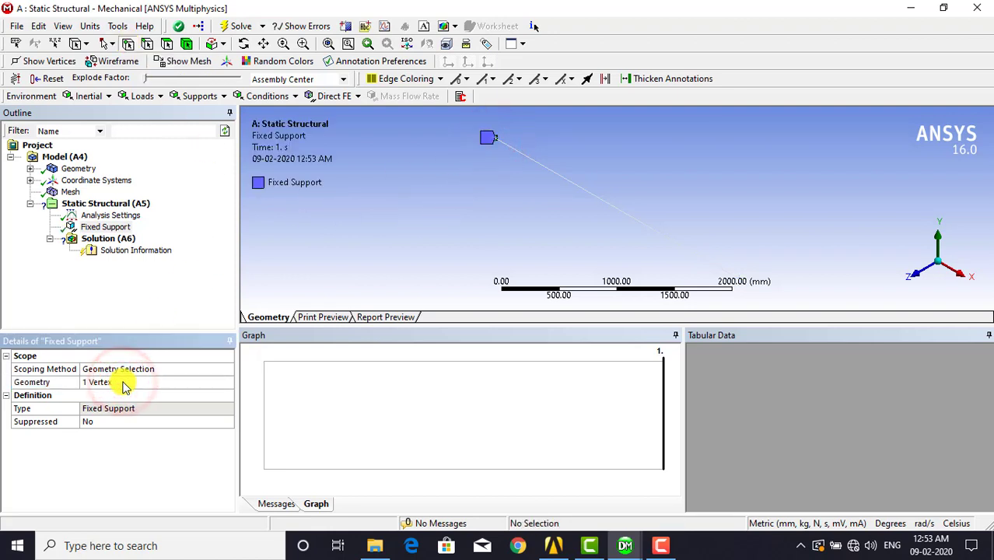
pyautogui.click(112, 204)
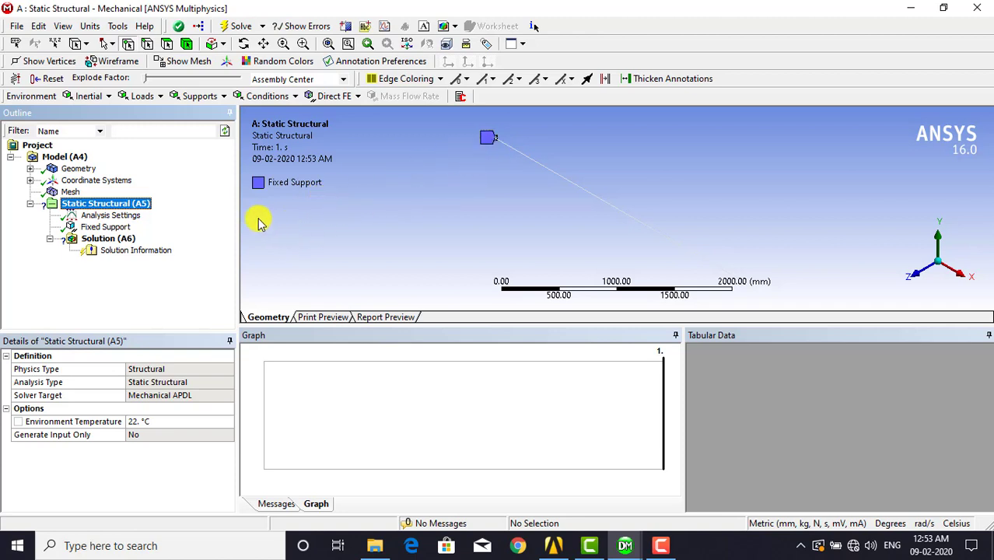
pyautogui.rightClick(91, 204)
# - Insert a Force load and scope it to the beam's far-end vertex
pyautogui.click(151, 206)
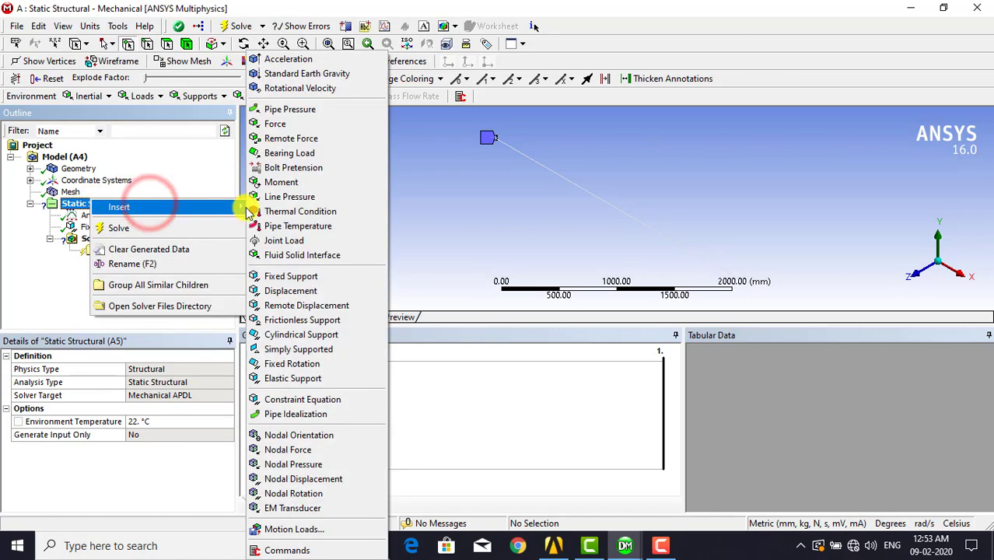
pyautogui.click(274, 123)
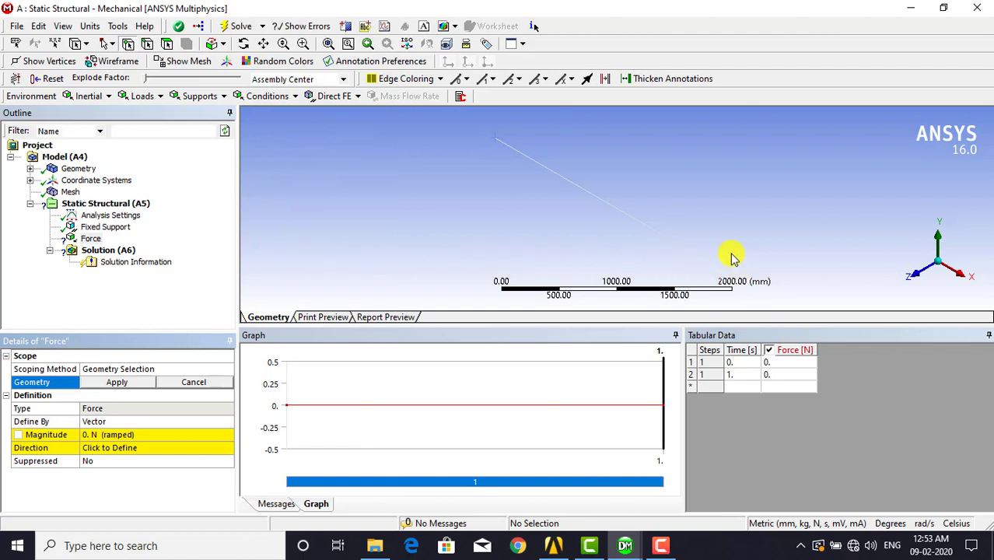
pyautogui.scroll(-3, 732, 257)
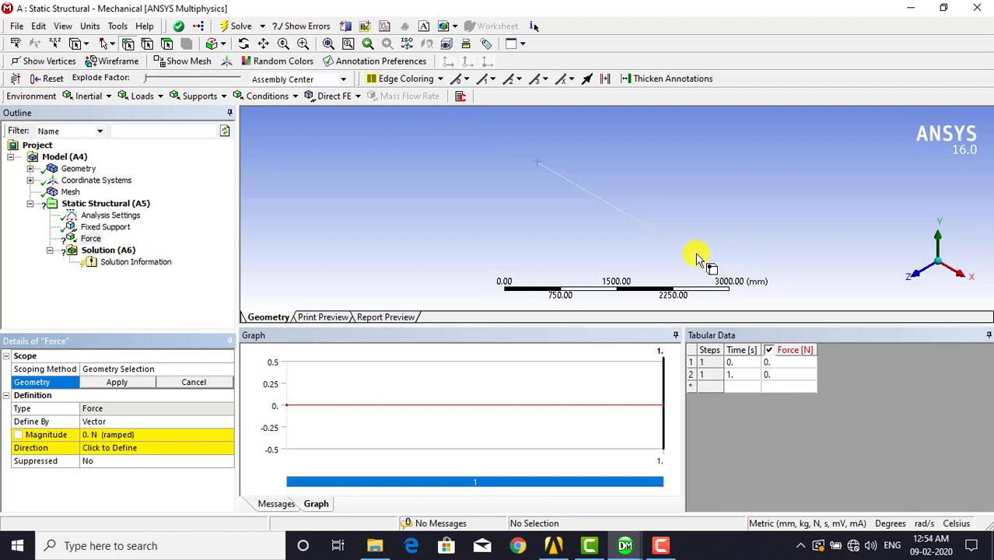
pyautogui.click(696, 256)
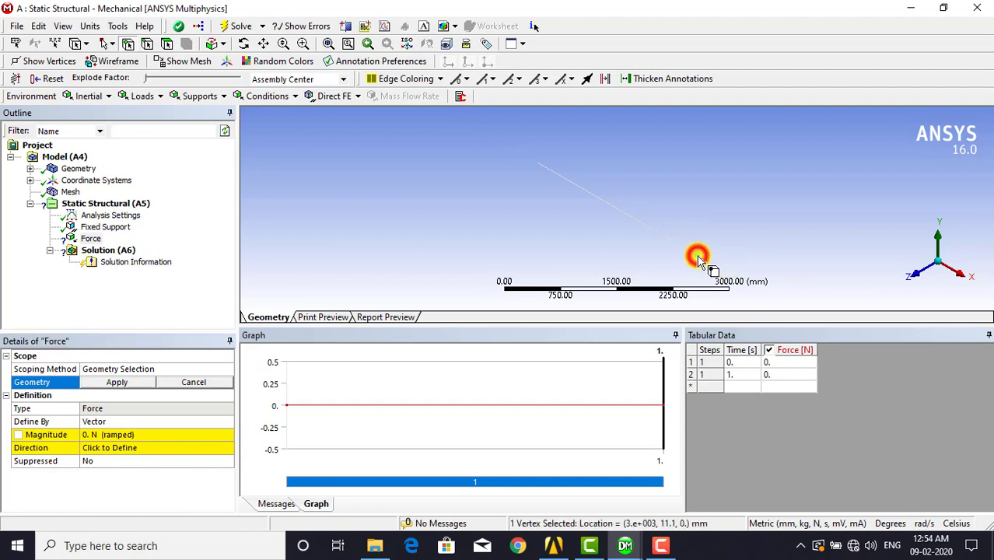
pyautogui.click(109, 383)
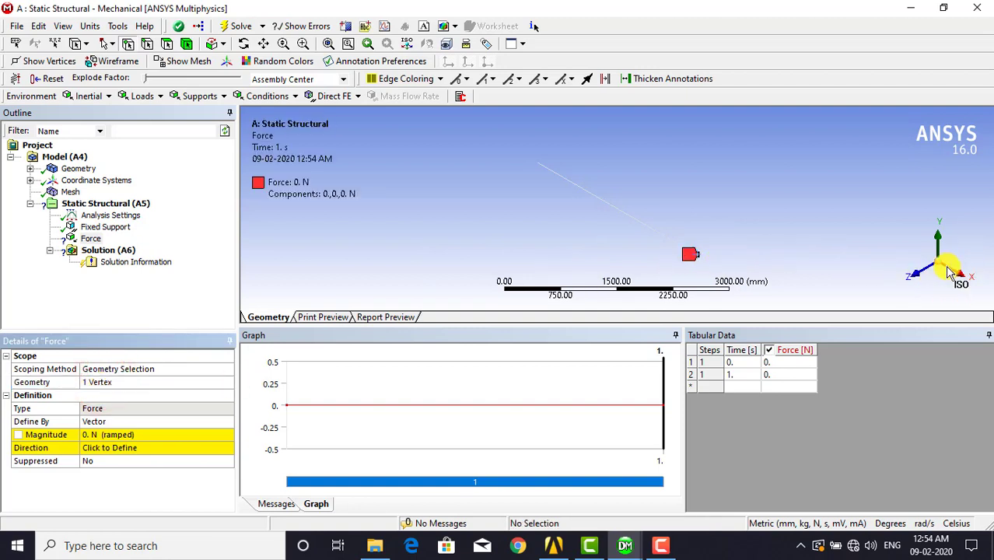
# - Define the force by components with an X Component of 1e+005 N
pyautogui.click(131, 421)
pyautogui.click(224, 424)
pyautogui.click(171, 432)
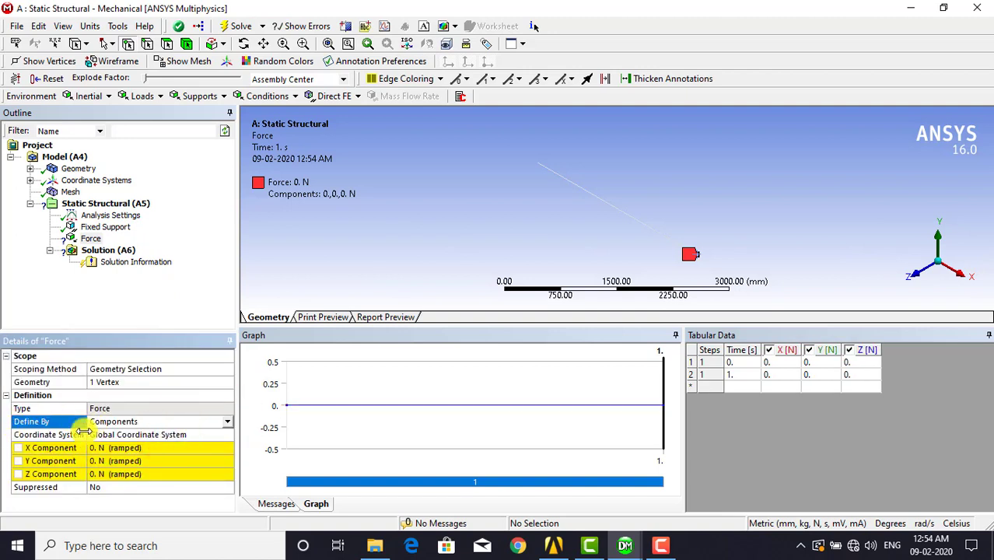
pyautogui.click(91, 467)
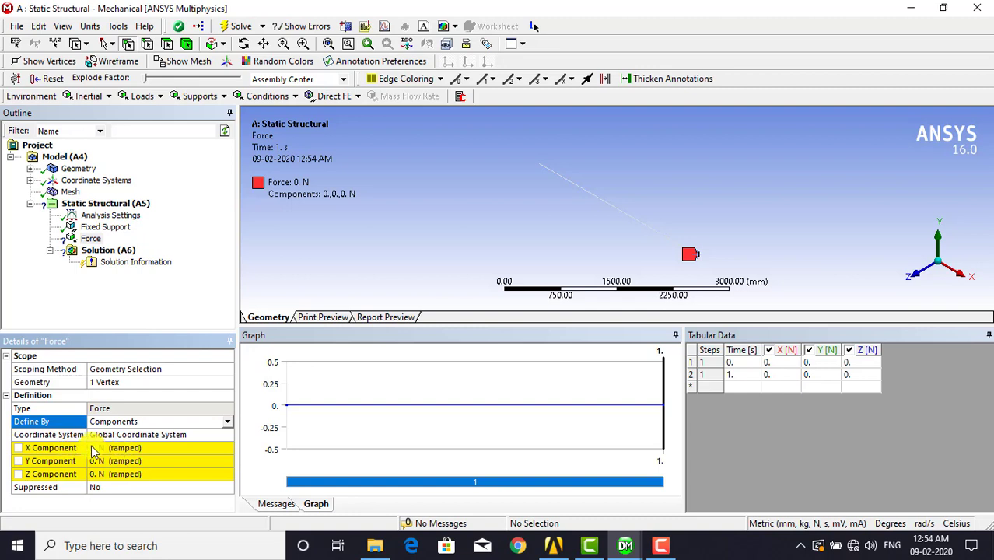
pyautogui.click(109, 450)
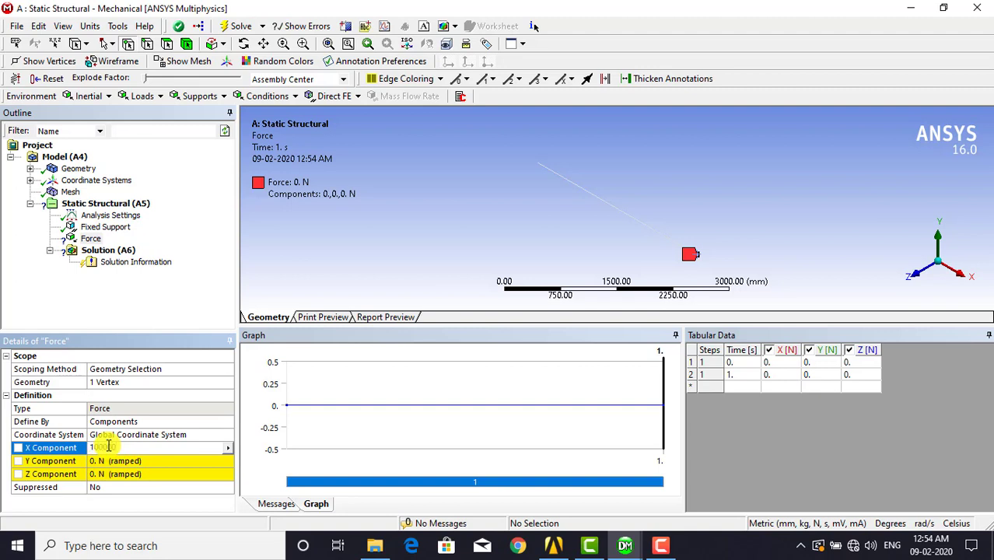
pyautogui.press('Return')
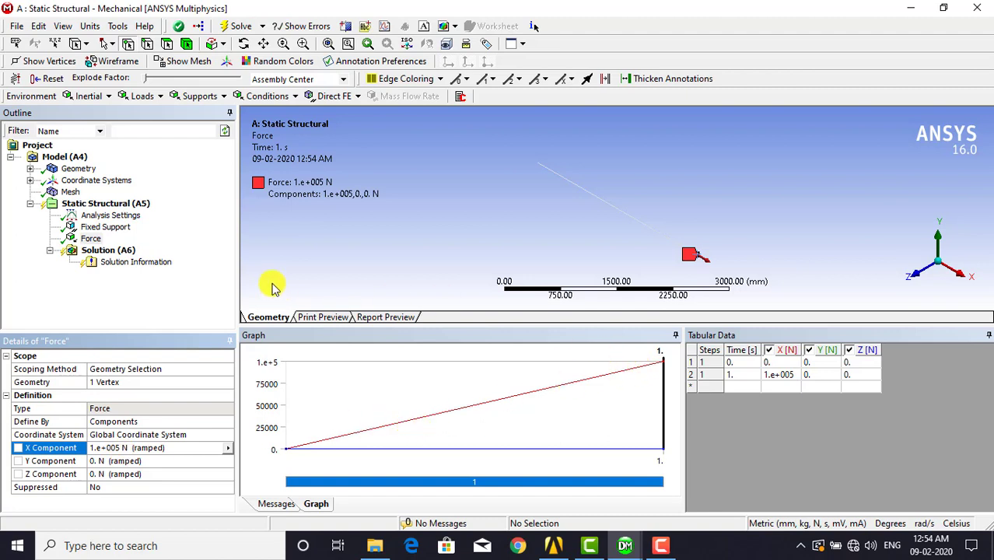
pyautogui.click(99, 207)
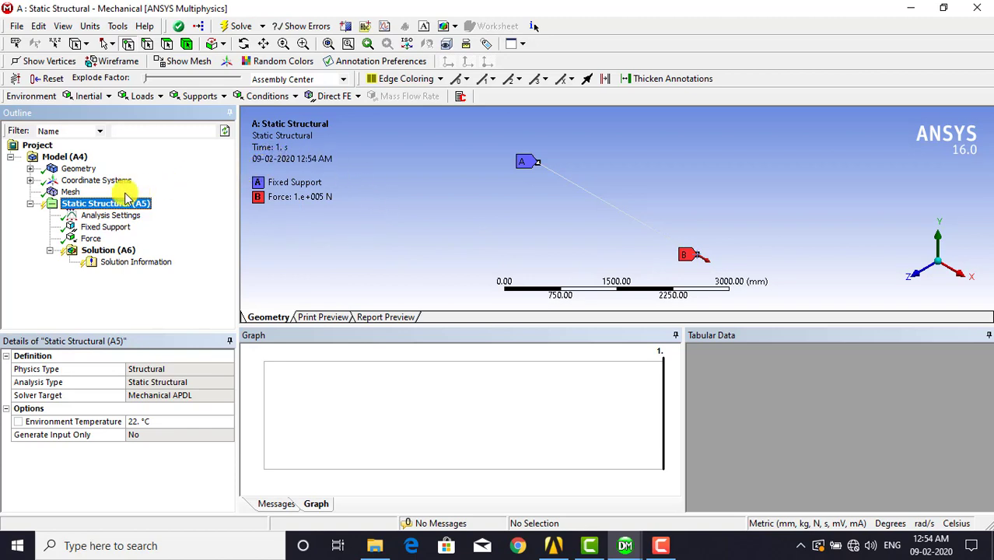
# - Add a Total Deformation result under Solution
pyautogui.click(92, 250)
pyautogui.rightClick(92, 250)
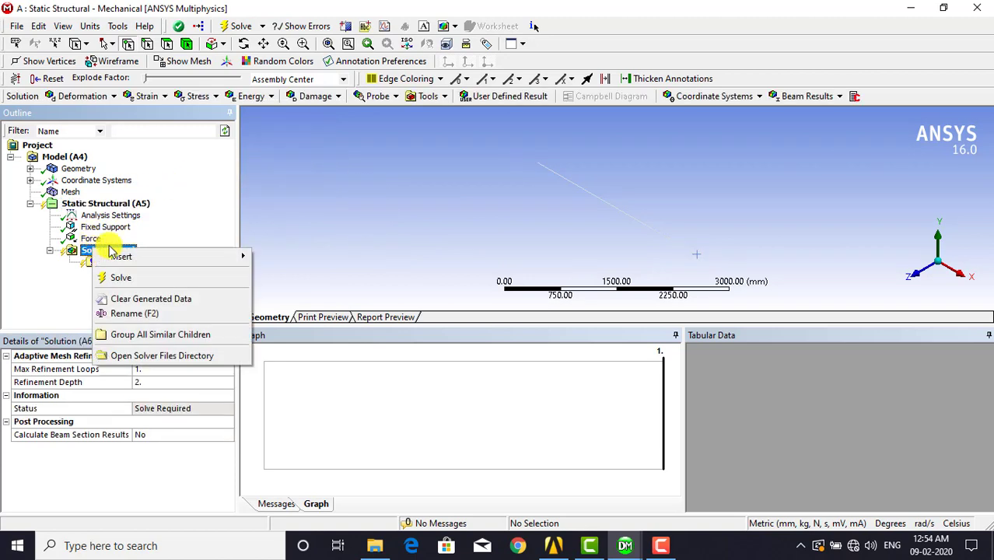
pyautogui.moveTo(172, 258)
pyautogui.moveTo(309, 256)
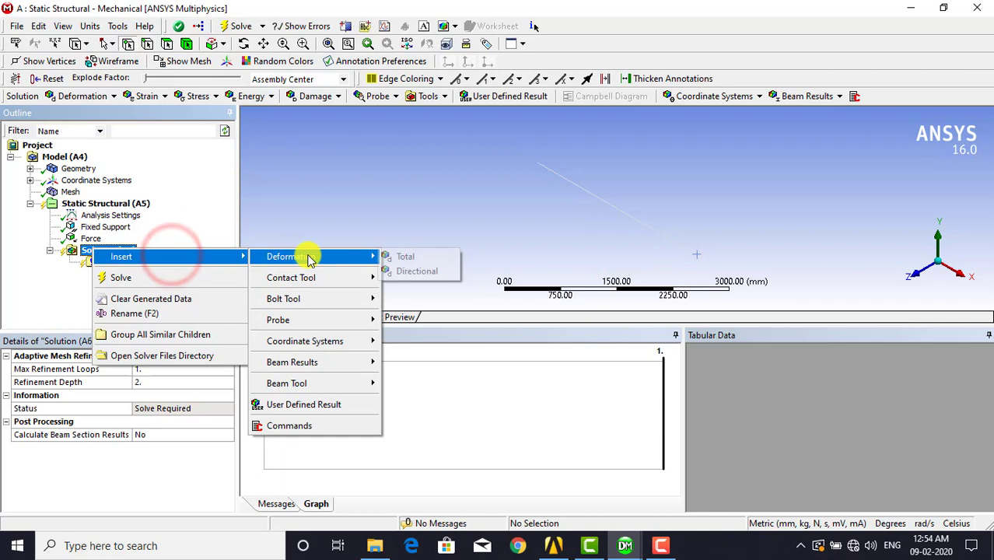
pyautogui.click(413, 258)
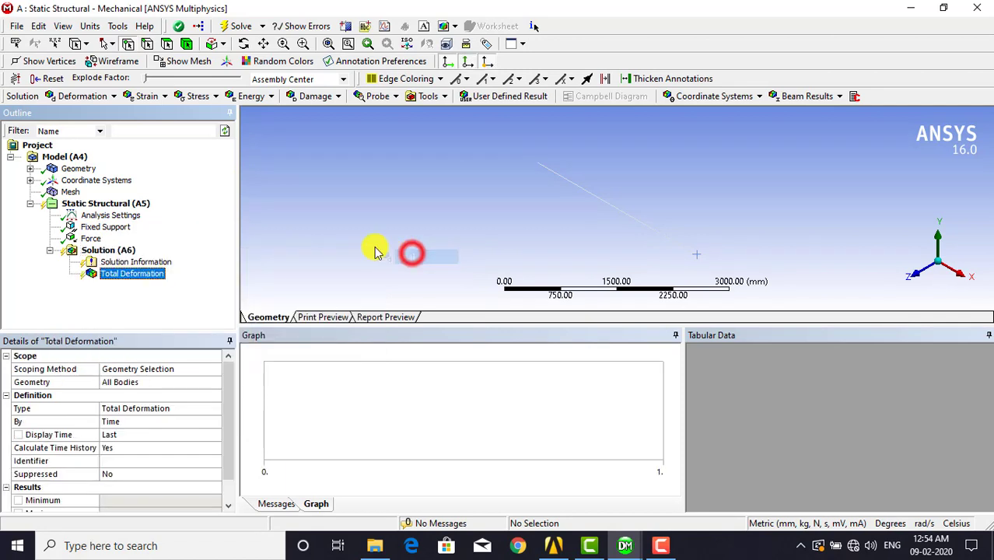
# - Add a Beam Tool result under Solution
pyautogui.click(92, 250)
pyautogui.rightClick(99, 251)
pyautogui.click(211, 256)
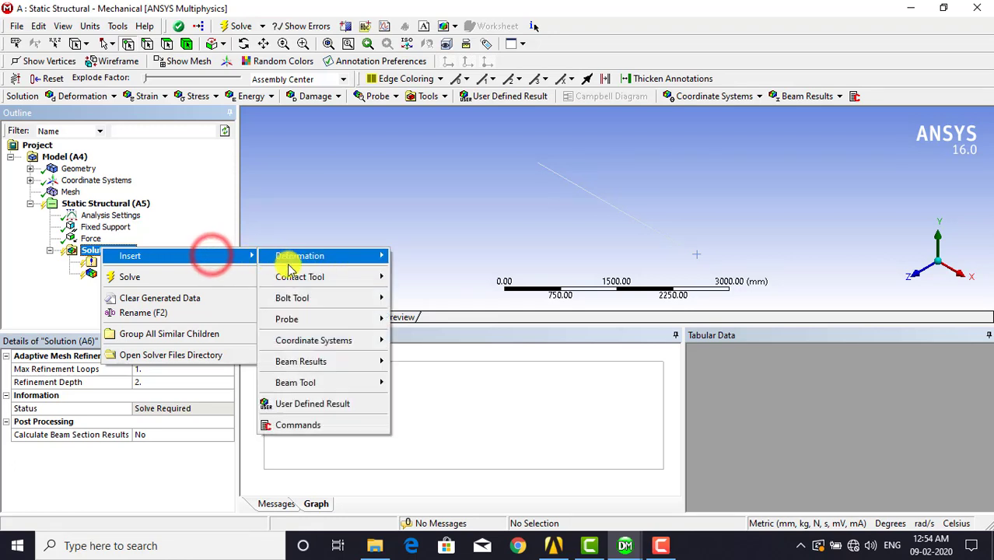
pyautogui.click(330, 382)
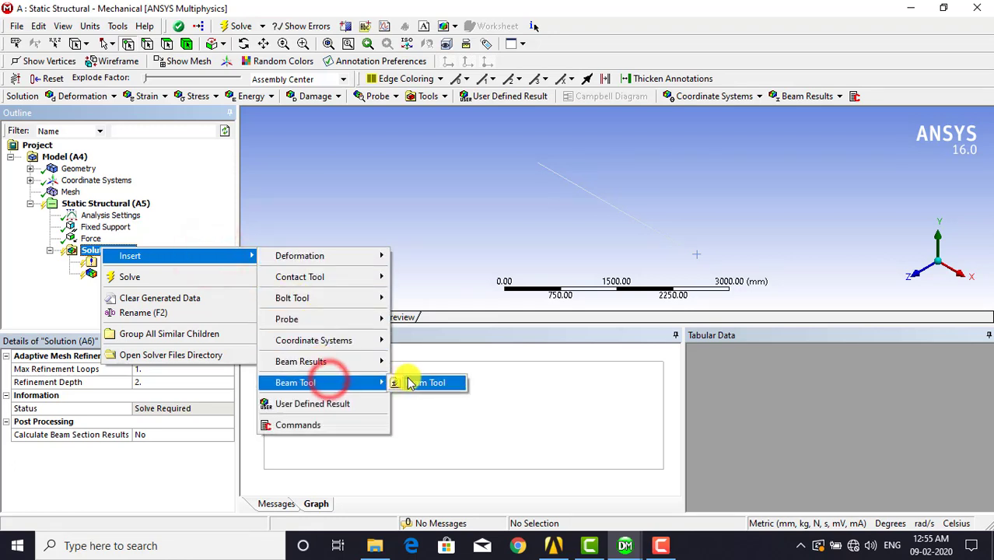
pyautogui.click(424, 382)
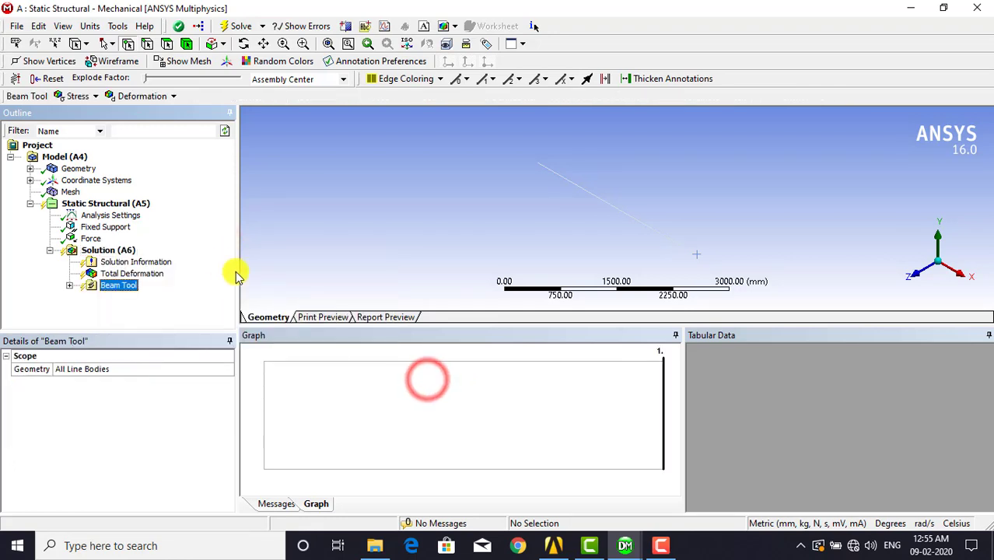
pyautogui.click(174, 228)
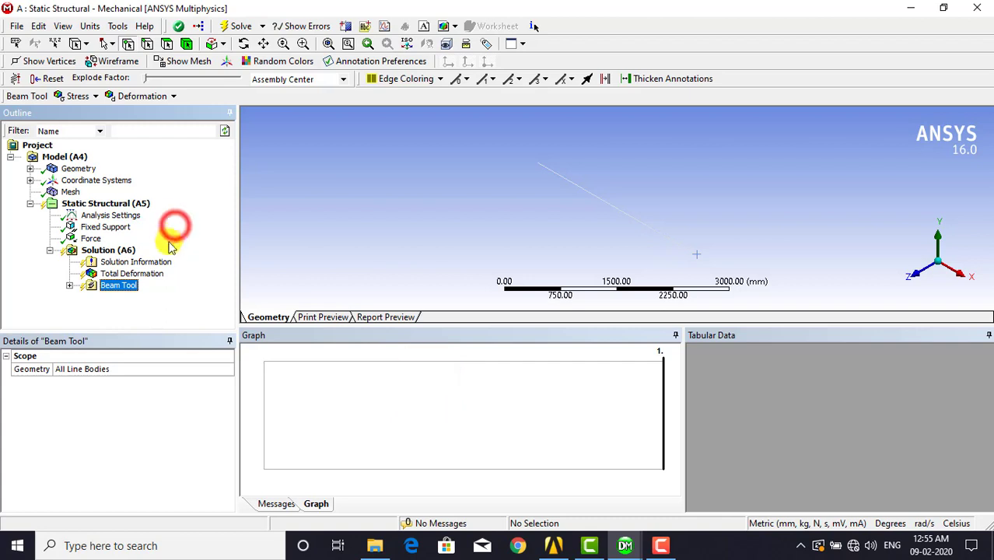
pyautogui.click(104, 252)
# - Solve the model and display Total Deformation, peaking at 0.015 mm at the loaded end
pyautogui.rightClick(104, 251)
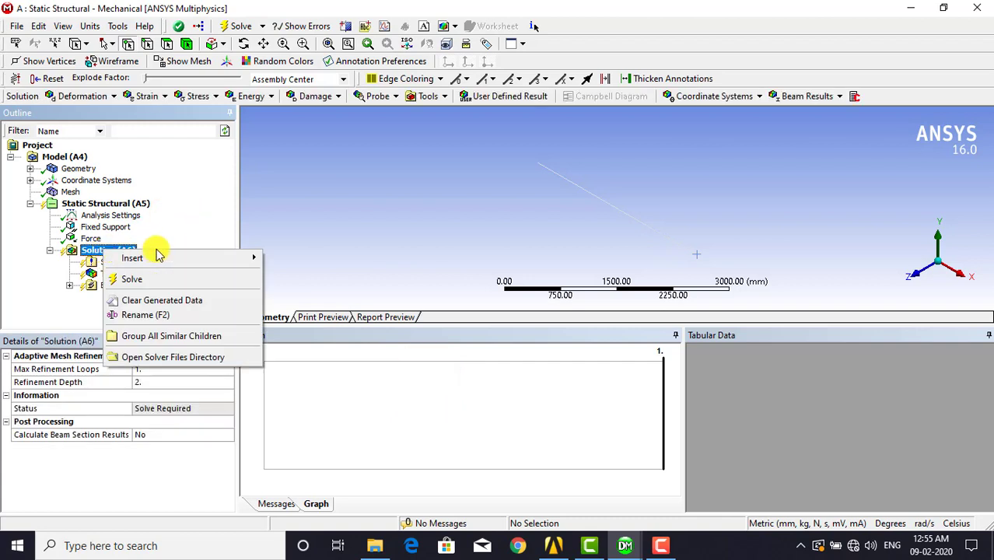
pyautogui.click(164, 281)
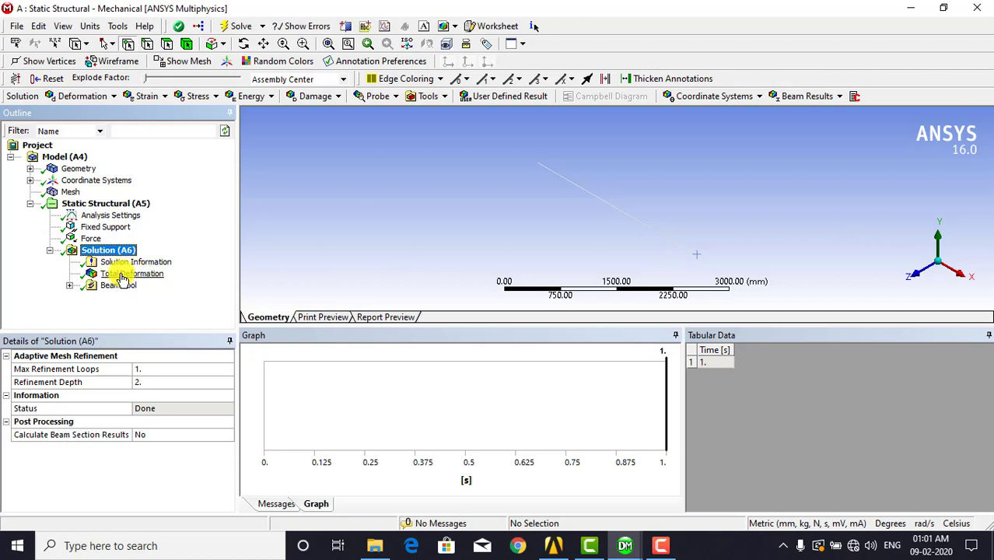
pyautogui.click(122, 278)
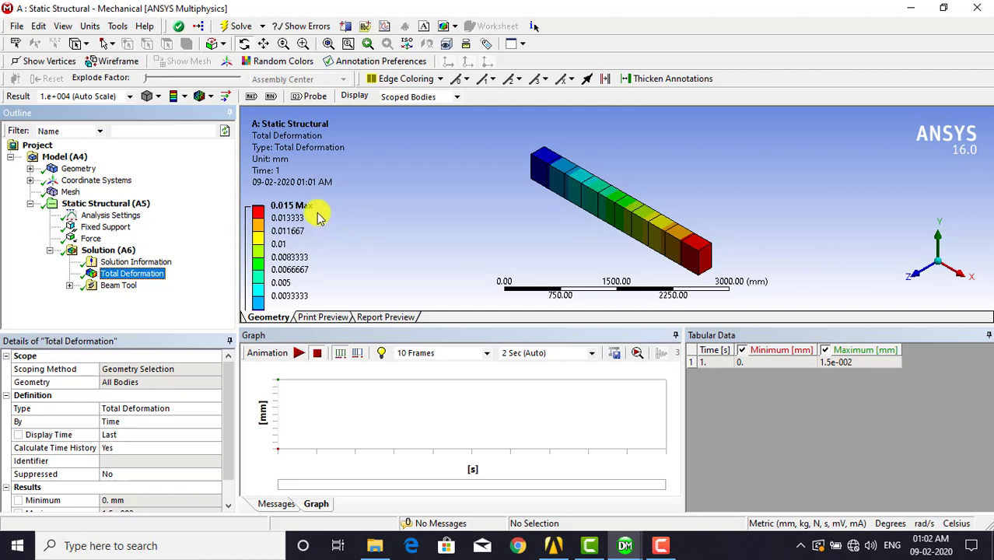
# - View the Beam Tool Direct Stress of 1 MPa, then reselect Total Deformation
pyautogui.click(70, 286)
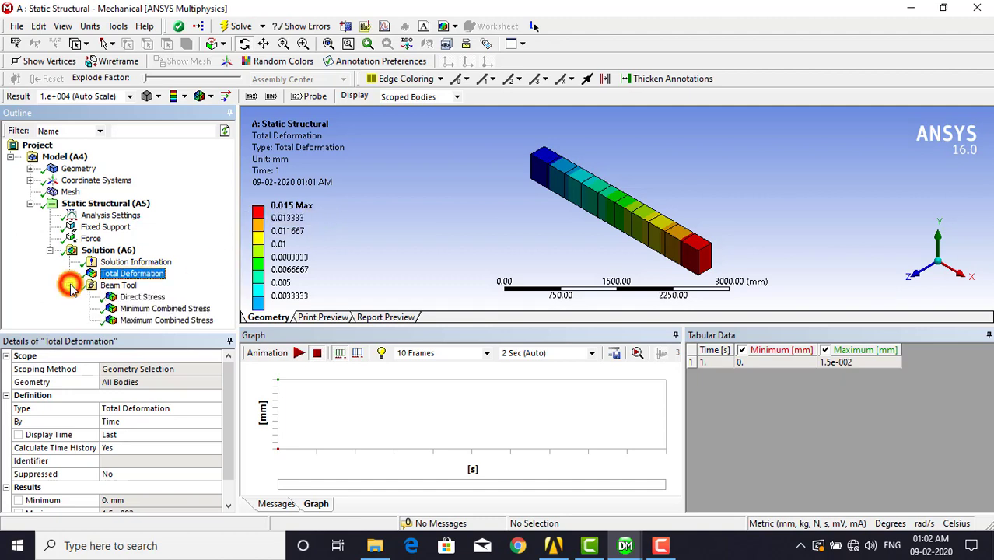
pyautogui.click(147, 297)
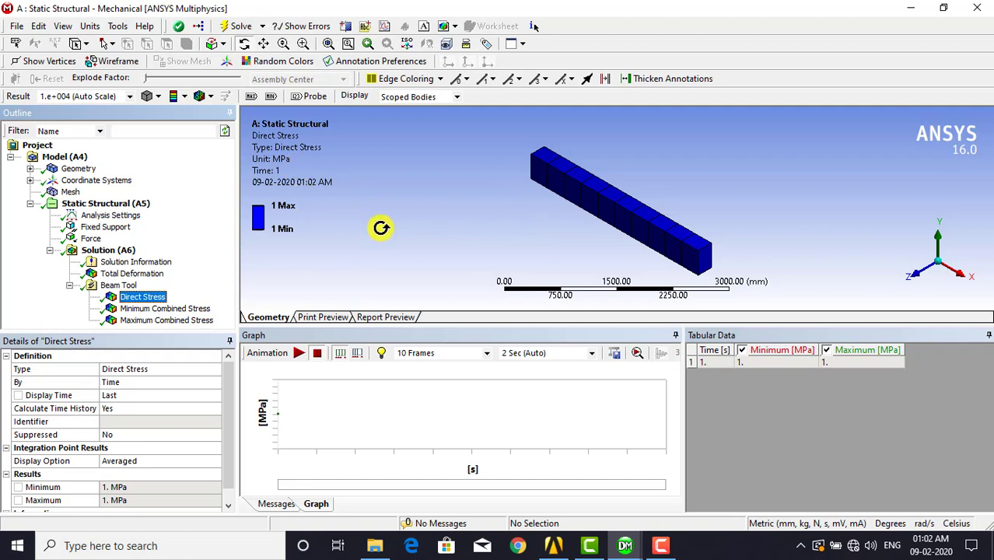
pyautogui.press('Up')
pyautogui.press('Up')
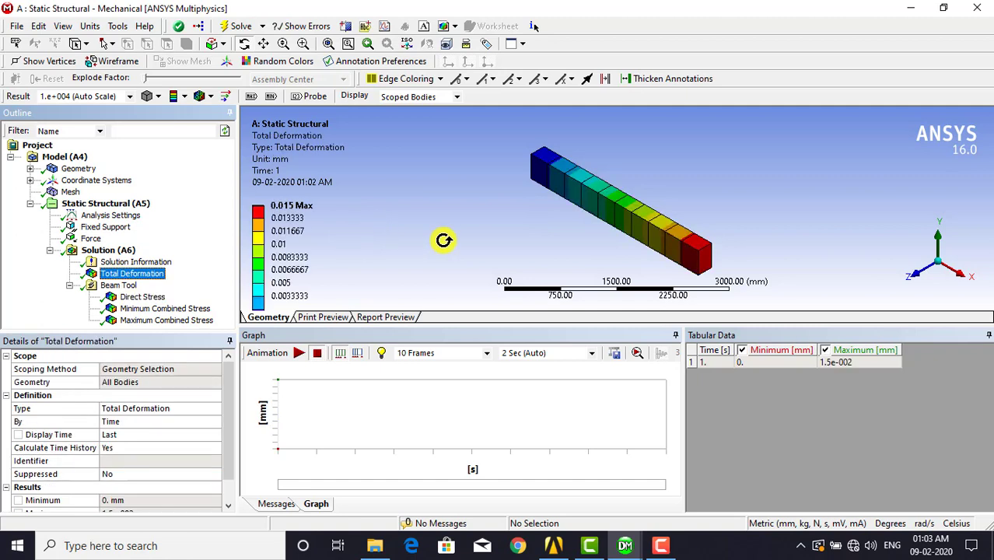